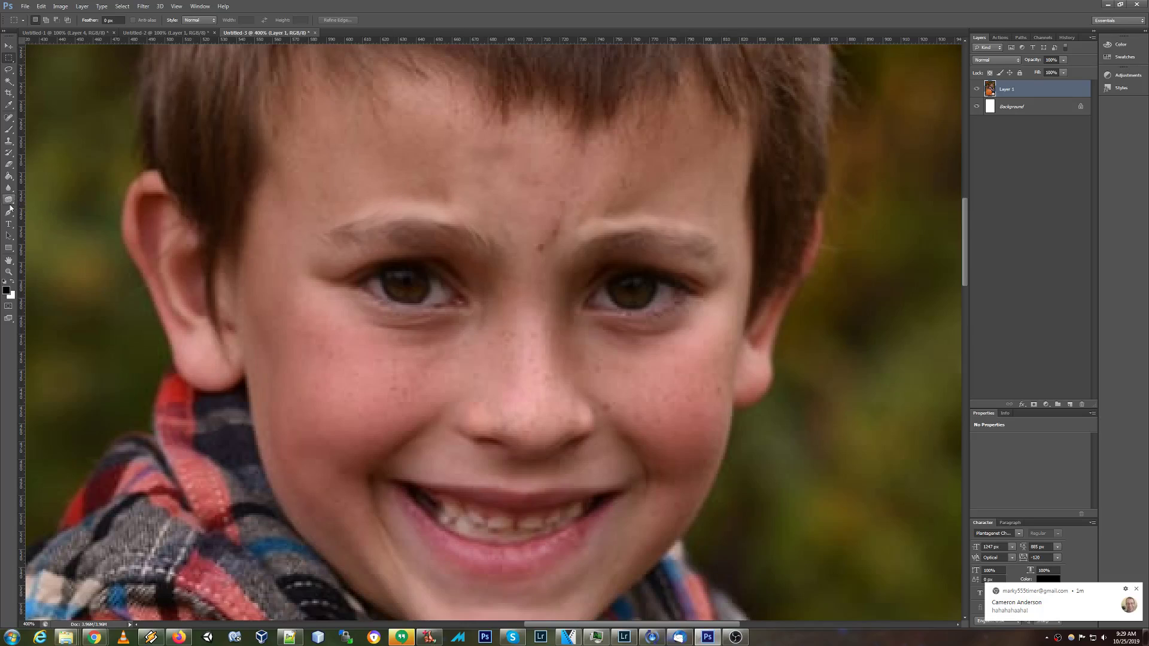
Duplicate Layer 1 to retouch the face on a separate copy
click(9, 204)
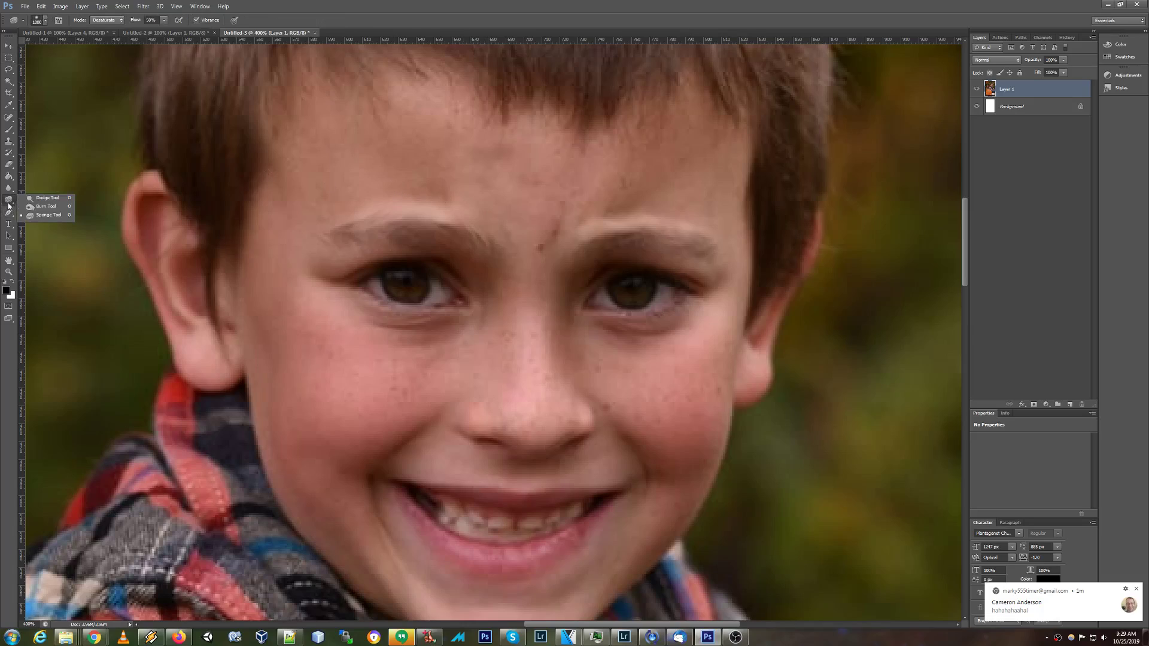
click(336, 5)
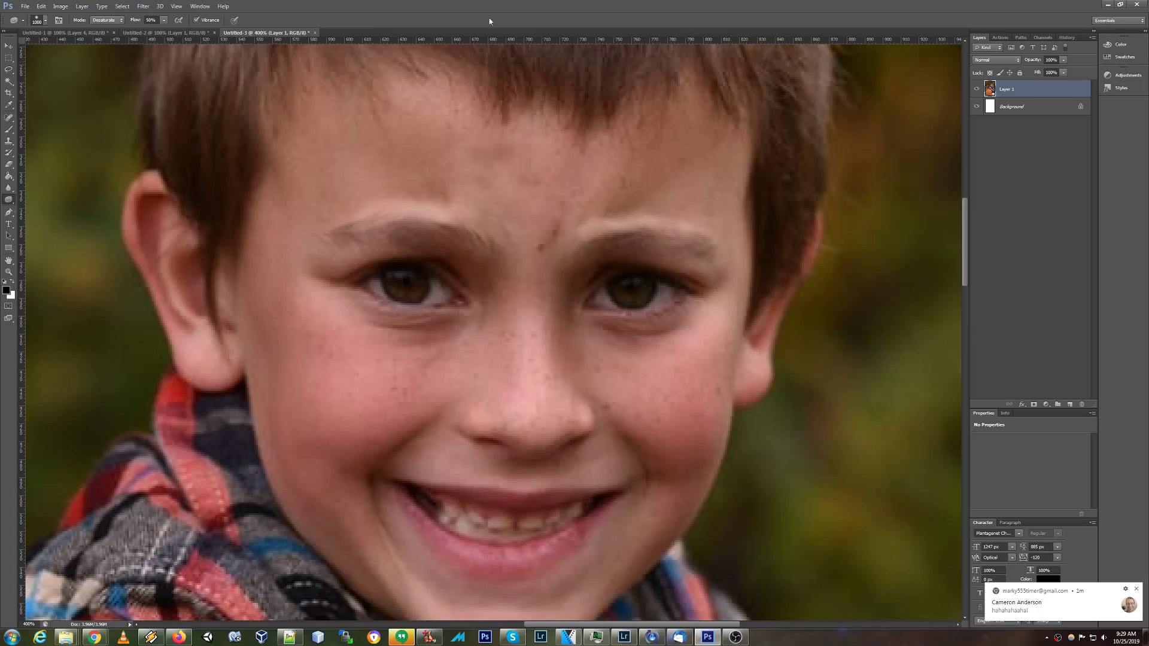
click(1021, 111)
click(1032, 96)
key(ctrl+j)
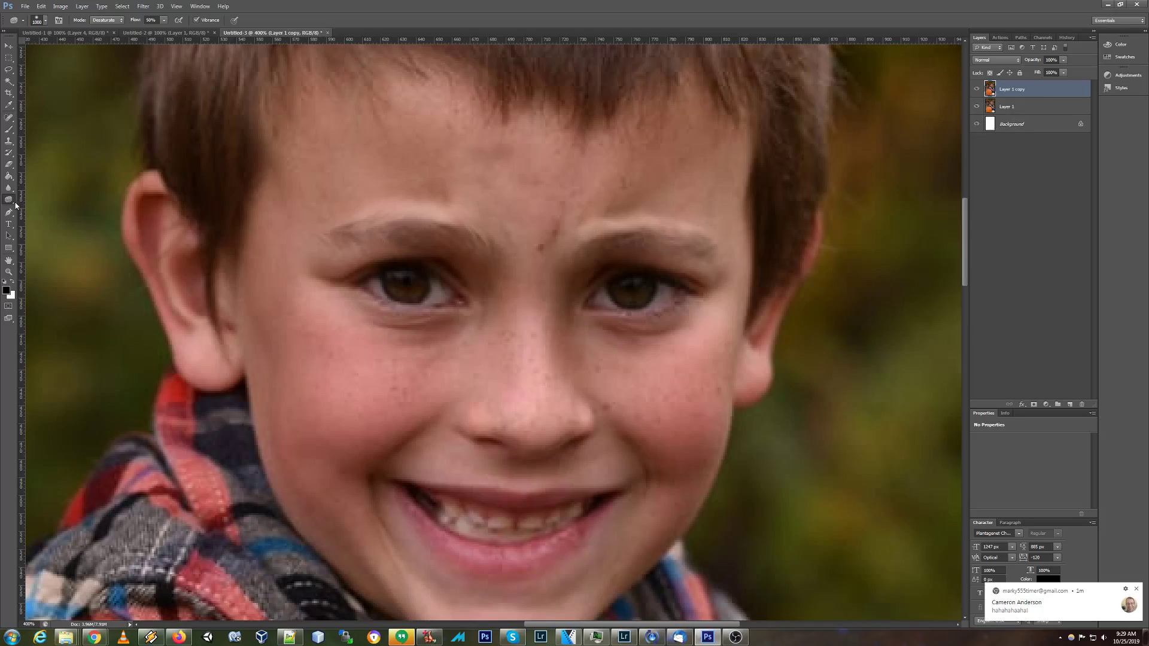
Choose the Dodge tool and set its range to Midtones
right_click(11, 203)
click(46, 198)
click(108, 19)
click(106, 34)
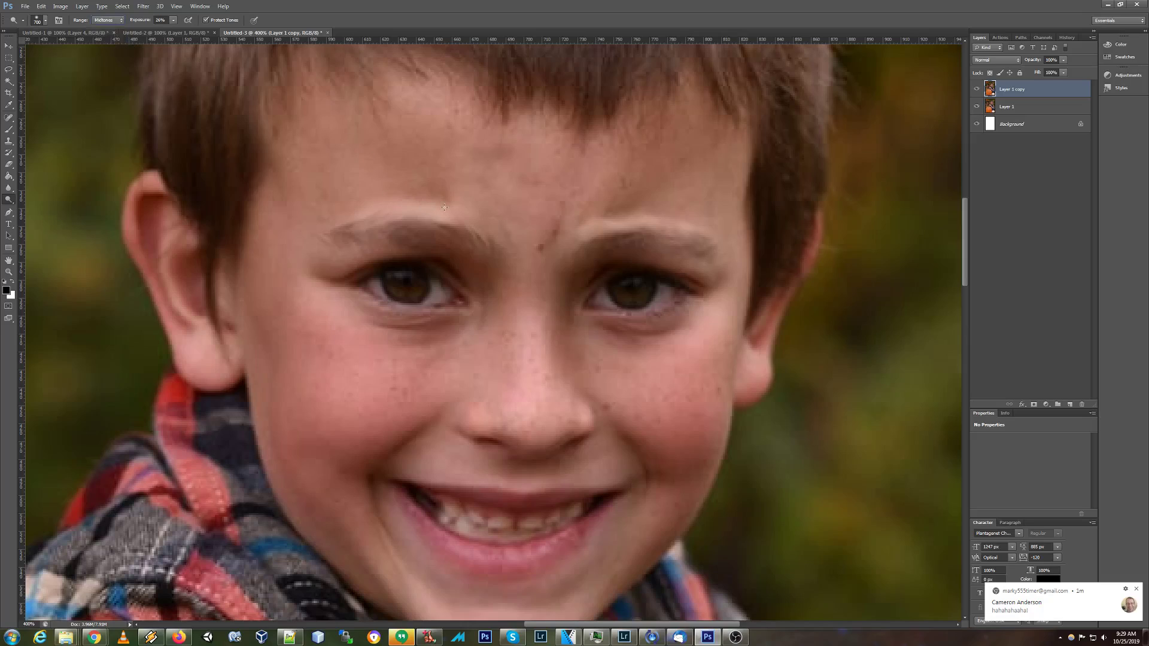
Shrink the Dodge brush to a small size and lighten the forehead skin just above the boy's right eyebrow
key(bracketleft)
key(bracketleft)
key(bracketleft)
key(bracketleft)
key(bracketleft)
key(bracketleft)
key(bracketleft)
key(bracketleft)
key(bracketleft)
key(bracketleft)
key(bracketleft)
key(bracketleft)
key(bracketleft)
key(bracketleft)
key(bracketleft)
key(bracketleft)
key(bracketright)
mouse_move(427, 194)
mouse_down()
mouse_move(408, 193)
mouse_move(447, 198)
mouse_move(382, 199)
mouse_move(459, 192)
mouse_move(432, 194)
mouse_move(445, 193)
mouse_up()
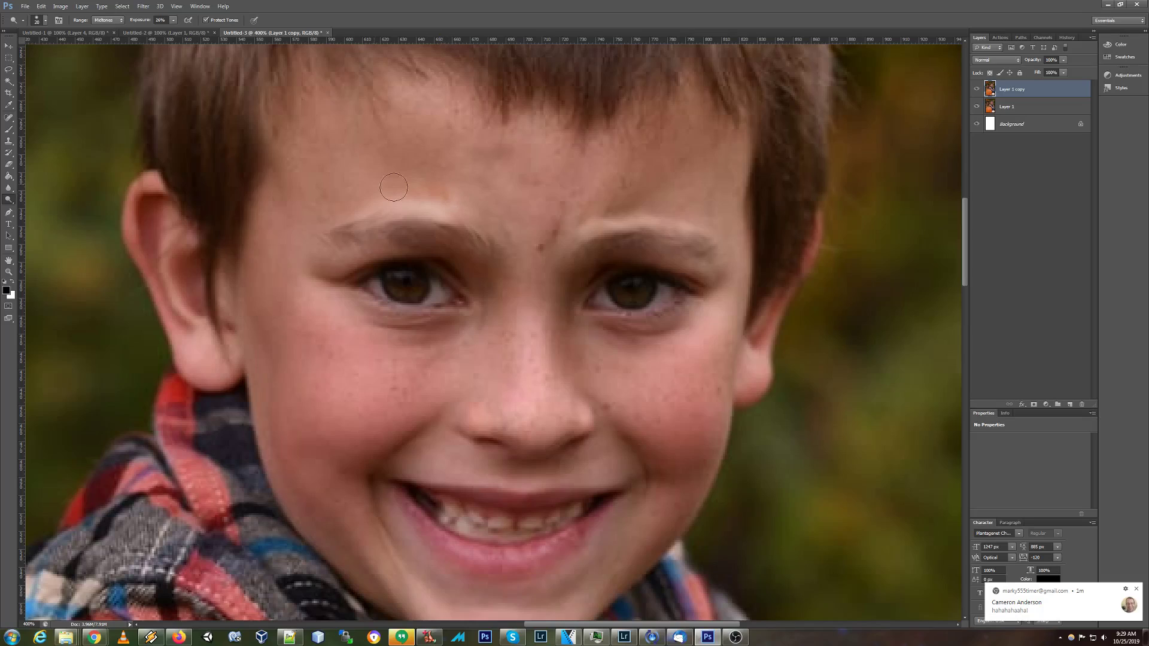
Heal the spot above the boy's right eyebrow with the Spot Healing Brush and set the brush hardness to 0%
click(9, 118)
key(bracketright)
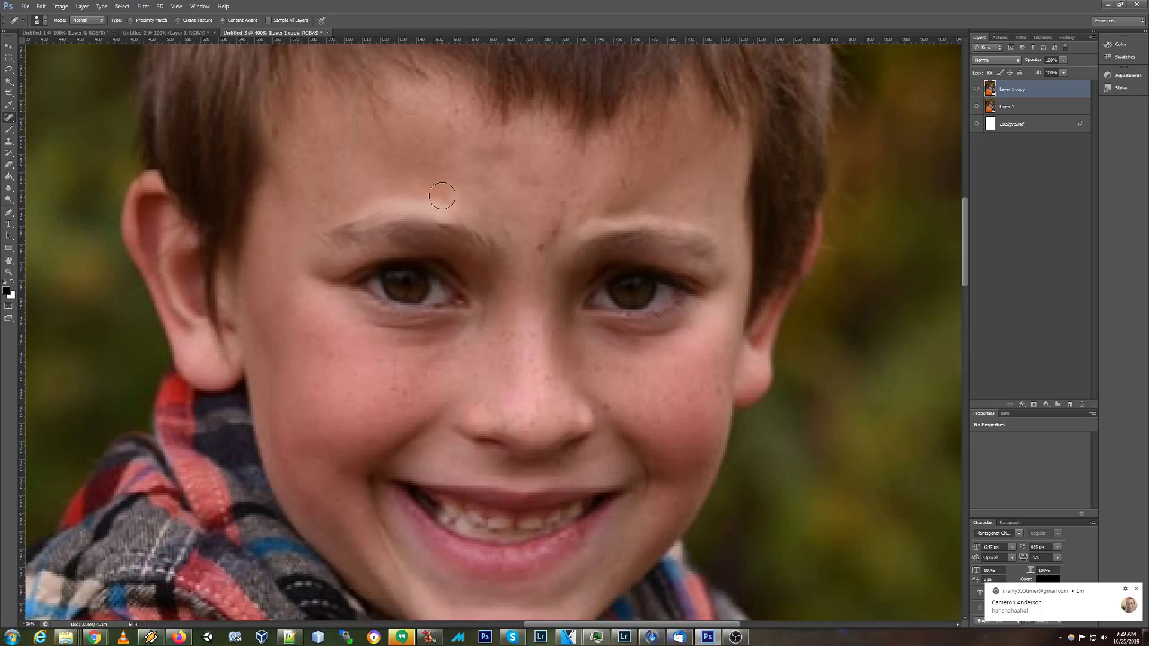
click(441, 195)
click(45, 21)
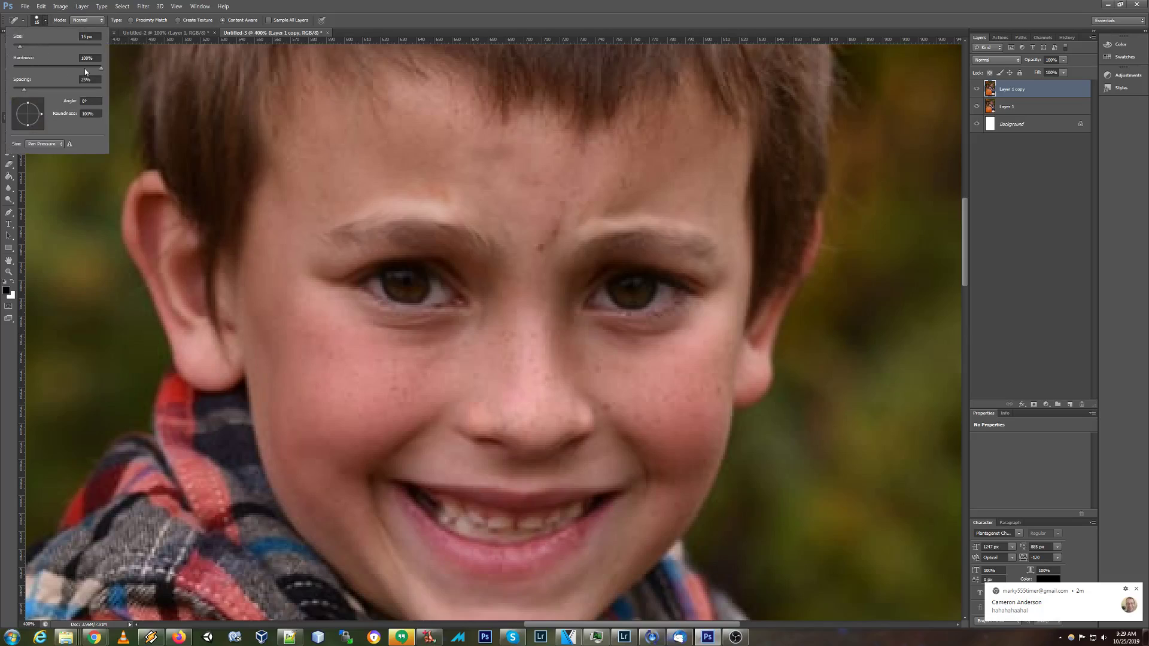
drag(99, 67, 1, 70)
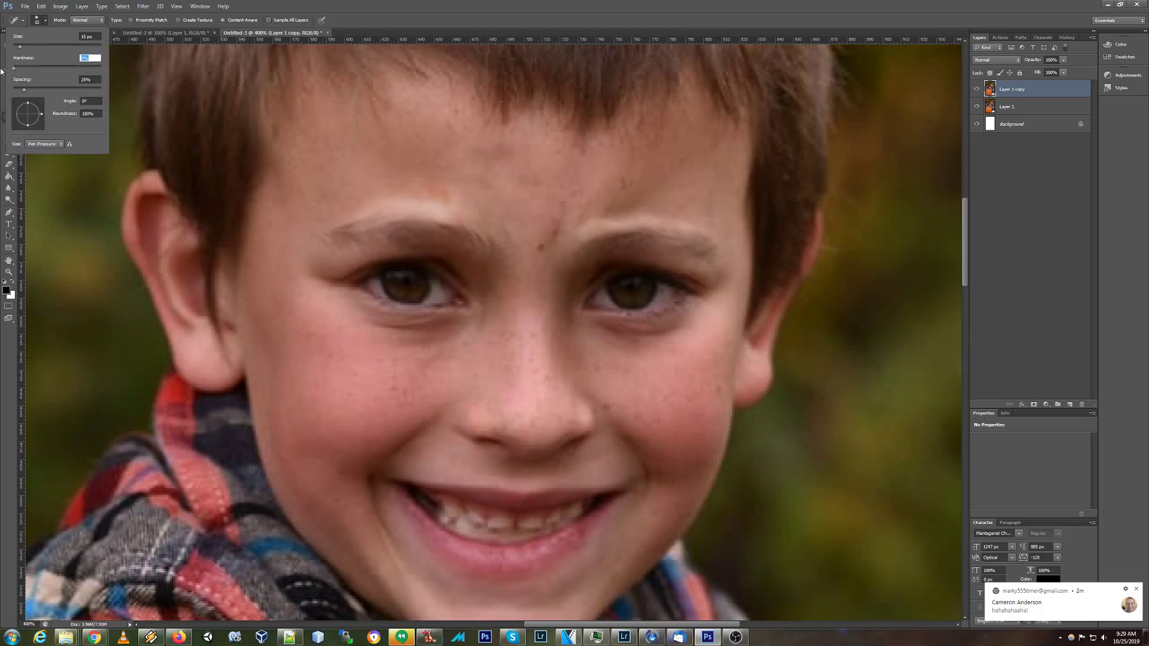
click(303, 9)
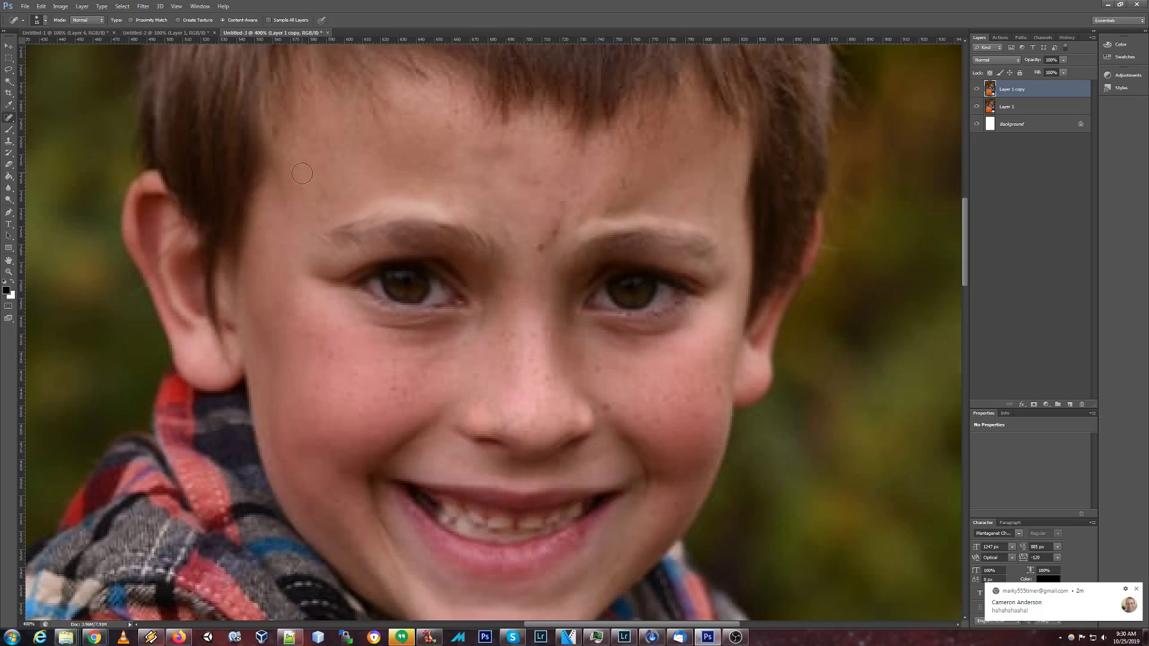
Enlarge the Dodge brush and lighten the forehead in broad strokes above both eyebrows
key(o)
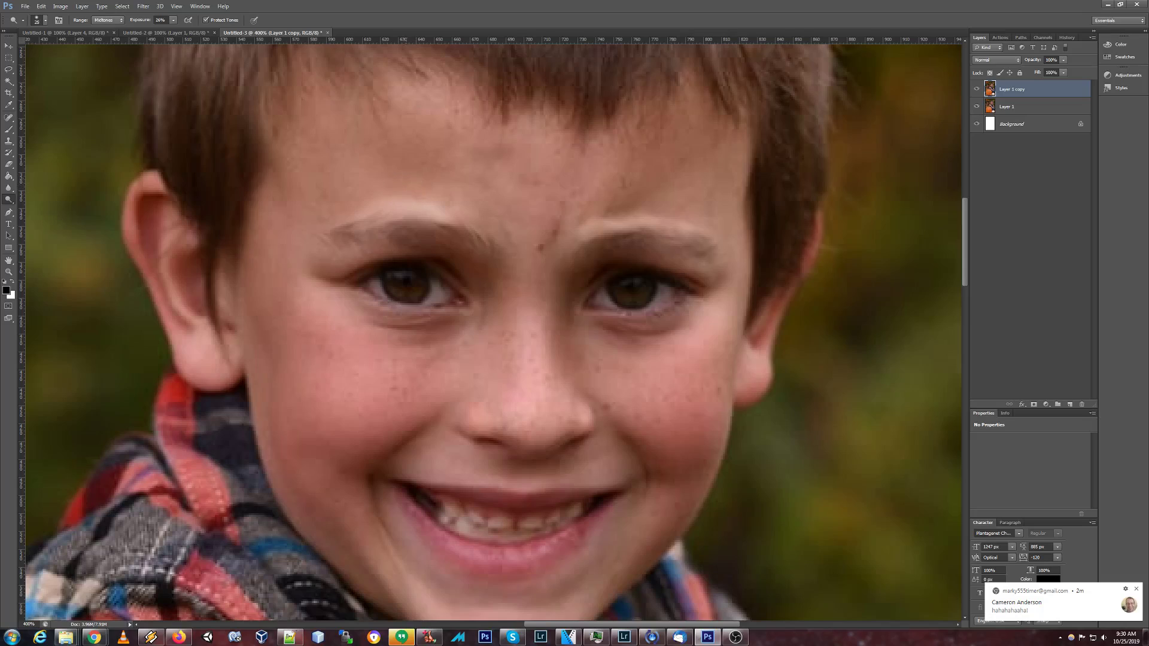
key(bracketright)
key(bracketright)
key(bracketright)
key(bracketright)
key(bracketright)
key(bracketright)
drag(404, 162, 406, 164)
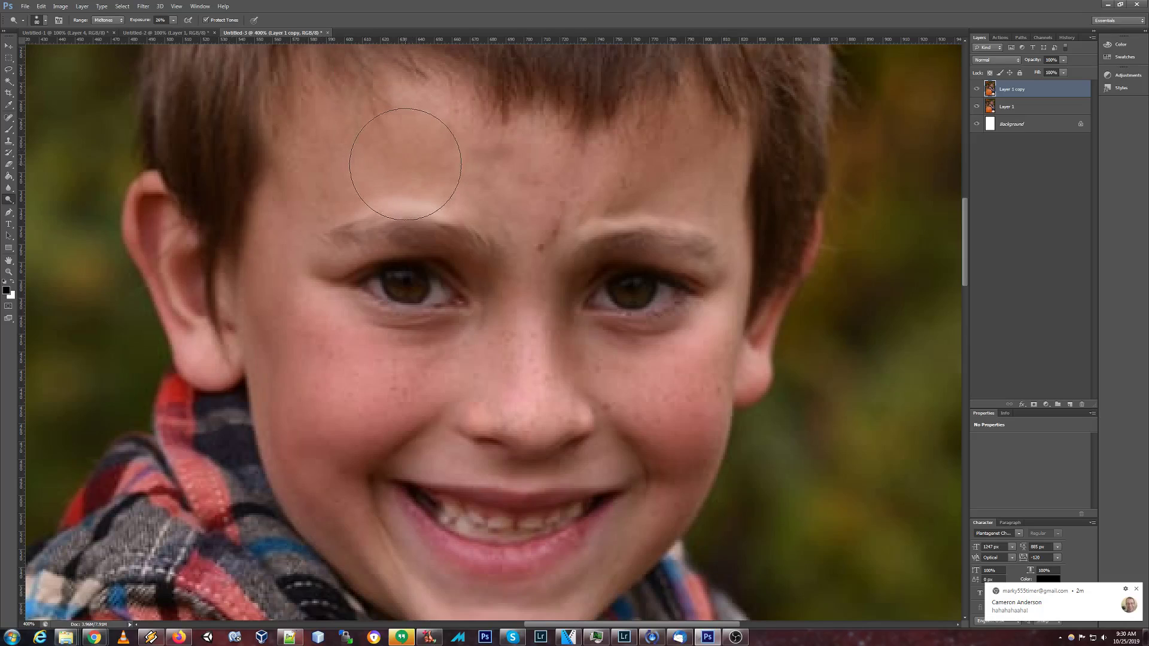
mouse_move(522, 179)
mouse_down()
mouse_move(422, 163)
mouse_move(323, 105)
mouse_move(616, 157)
mouse_move(386, 157)
mouse_move(448, 156)
mouse_up()
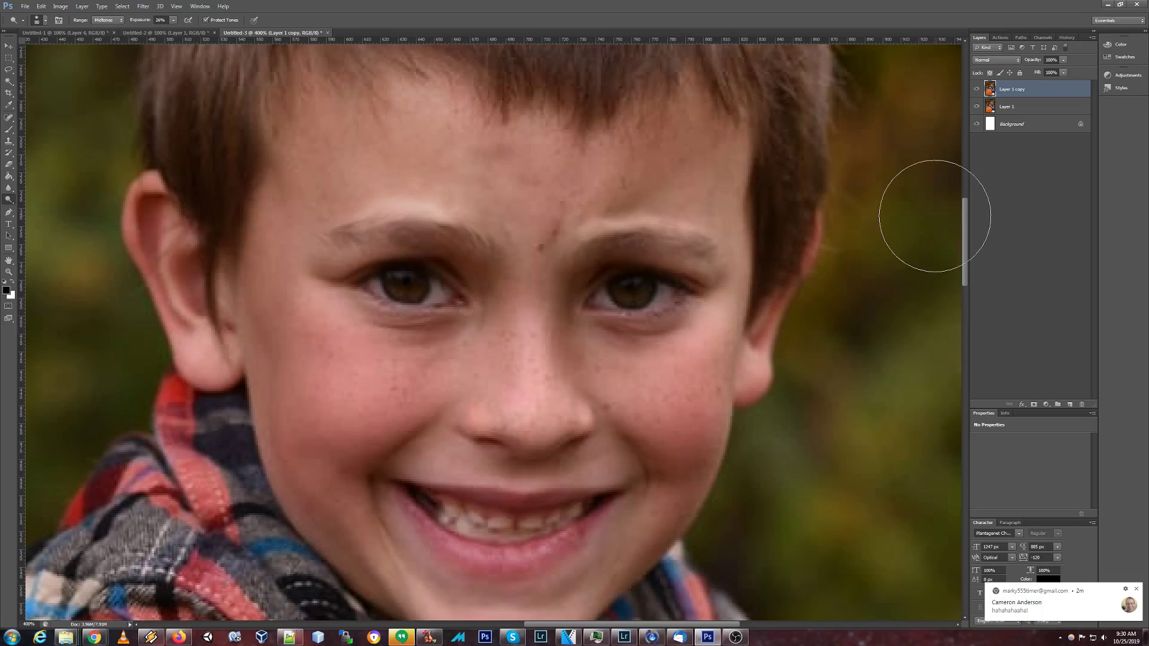
mouse_move(652, 182)
mouse_down()
mouse_move(690, 134)
mouse_move(668, 159)
mouse_move(613, 178)
mouse_move(649, 171)
mouse_move(695, 135)
mouse_up()
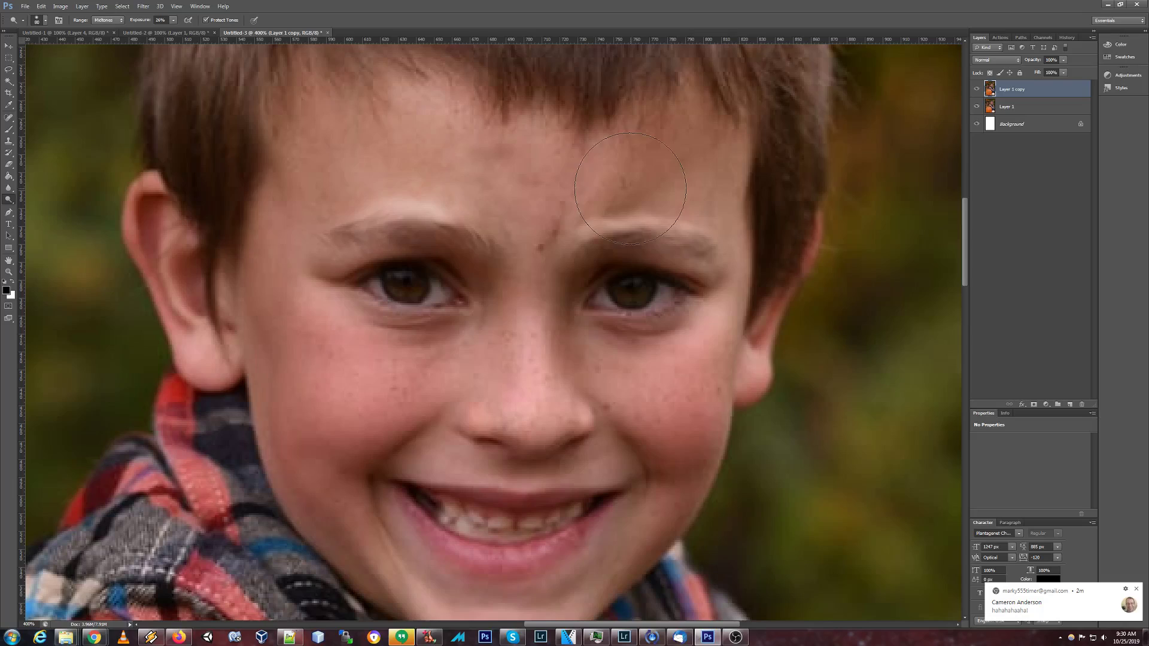
Reduce the Dodge brush and lighten the darker forehead crease above the boy's left eyebrow
key(bracketleft)
key(bracketleft)
key(bracketleft)
key(bracketleft)
key(bracketleft)
key(bracketleft)
key(bracketright)
drag(622, 204, 691, 160)
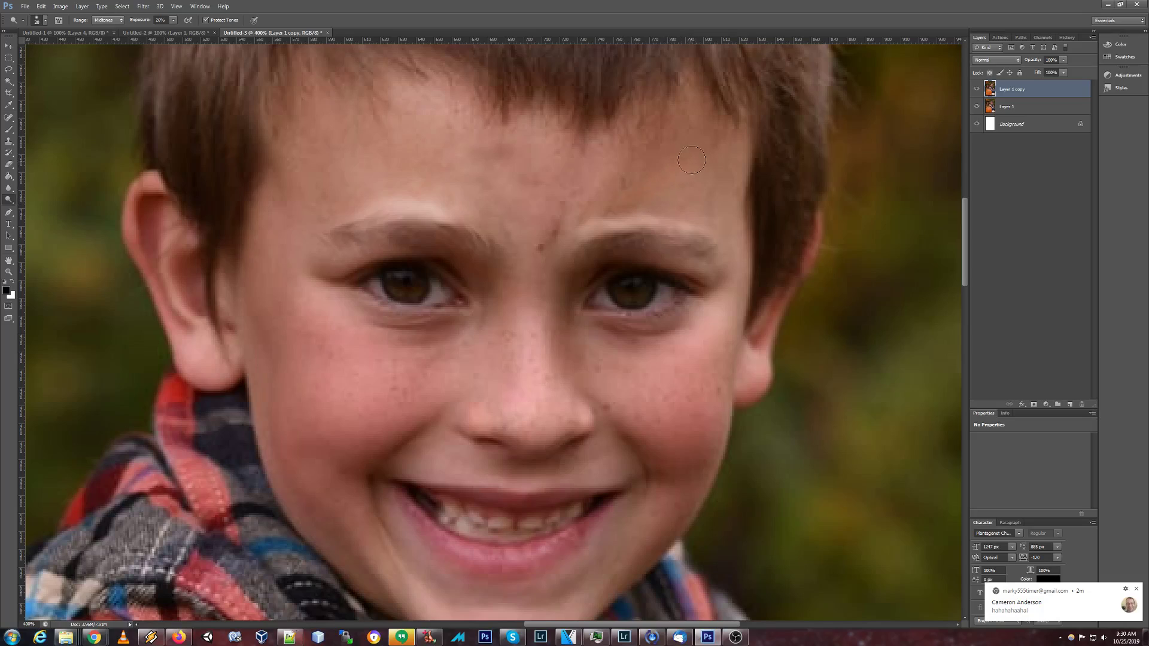
mouse_move(636, 196)
mouse_down()
mouse_move(607, 212)
mouse_move(632, 207)
mouse_move(625, 197)
mouse_move(615, 207)
mouse_up()
key(])
mouse_move(672, 173)
mouse_down()
mouse_move(629, 198)
mouse_move(682, 169)
mouse_up()
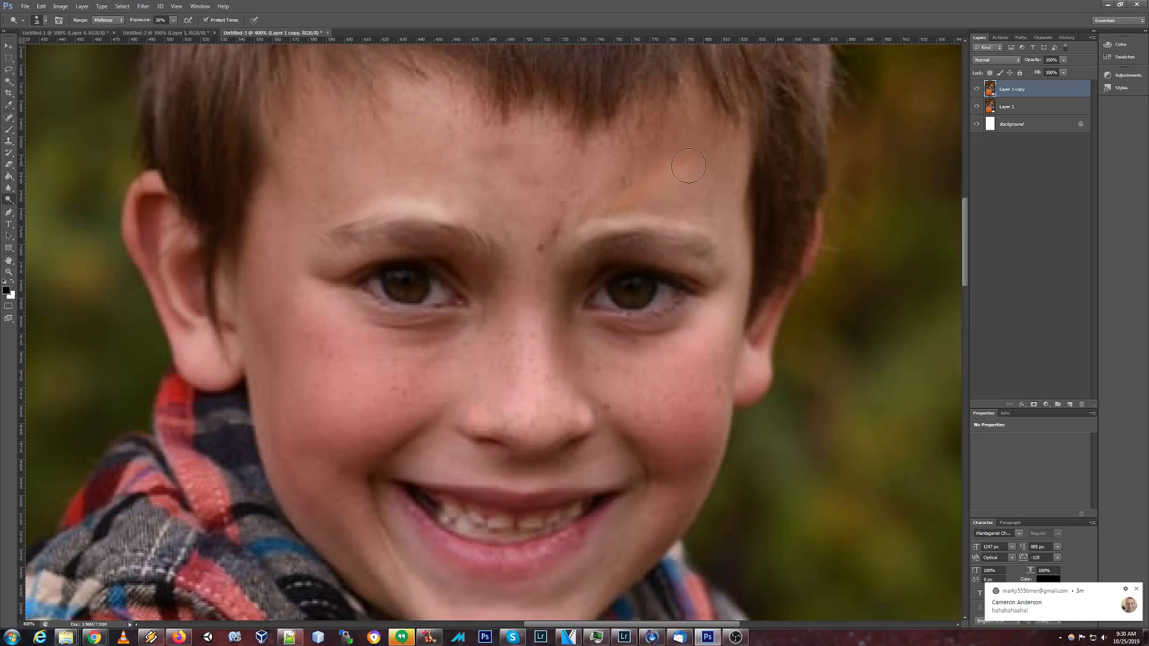
key(ctrl+z)
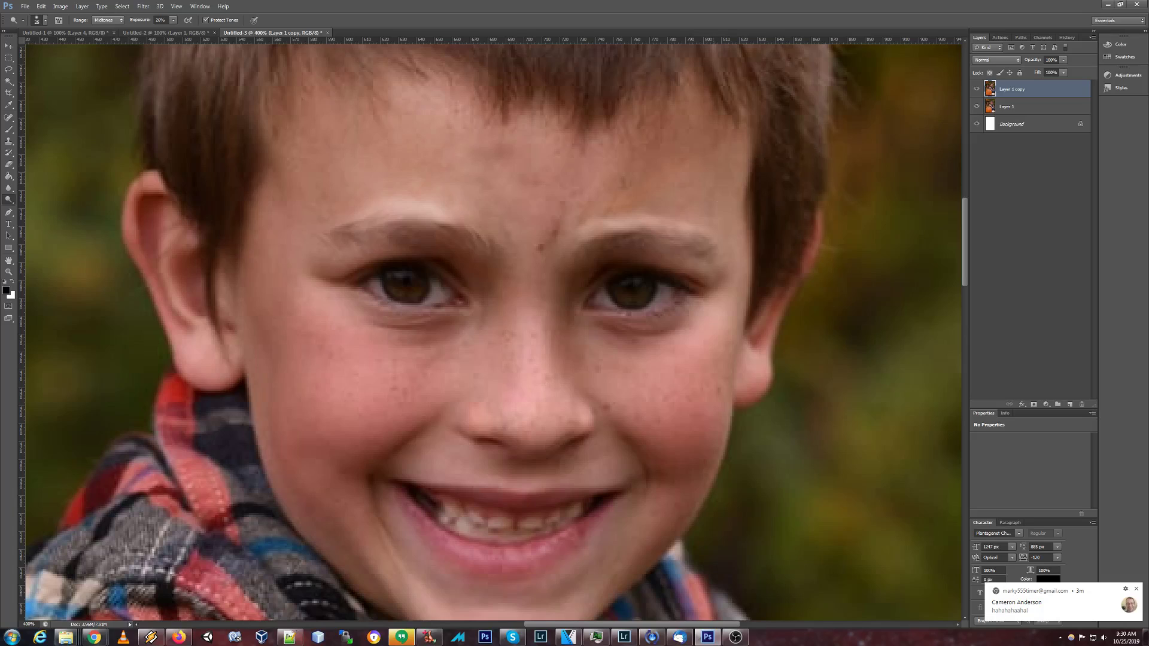
Enlarge the Dodge brush to 125 px
key(bracketright)
key(bracketright)
key(bracketright)
key(bracketright)
key(bracketright)
key(bracketright)
key(bracketright)
key(bracketright)
key(bracketright)
key(bracketright)
key(bracketright)
Open the Liquify filter for the layer copy, frame the boy's face at 300% and set the brush size to 80
click(143, 7)
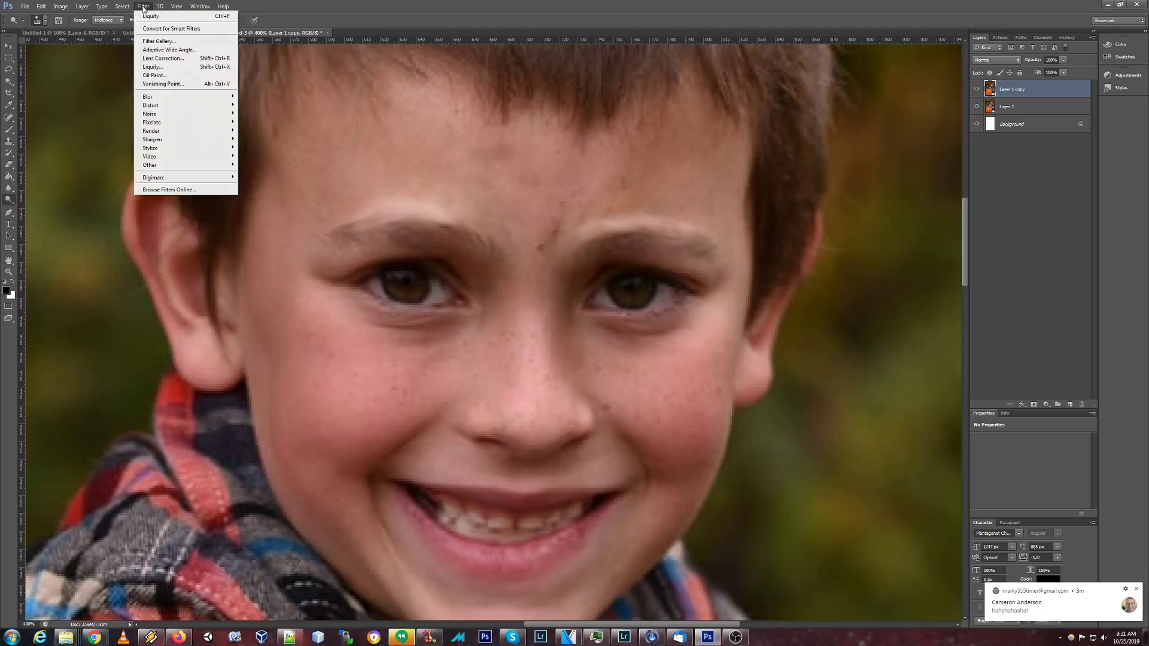
click(167, 67)
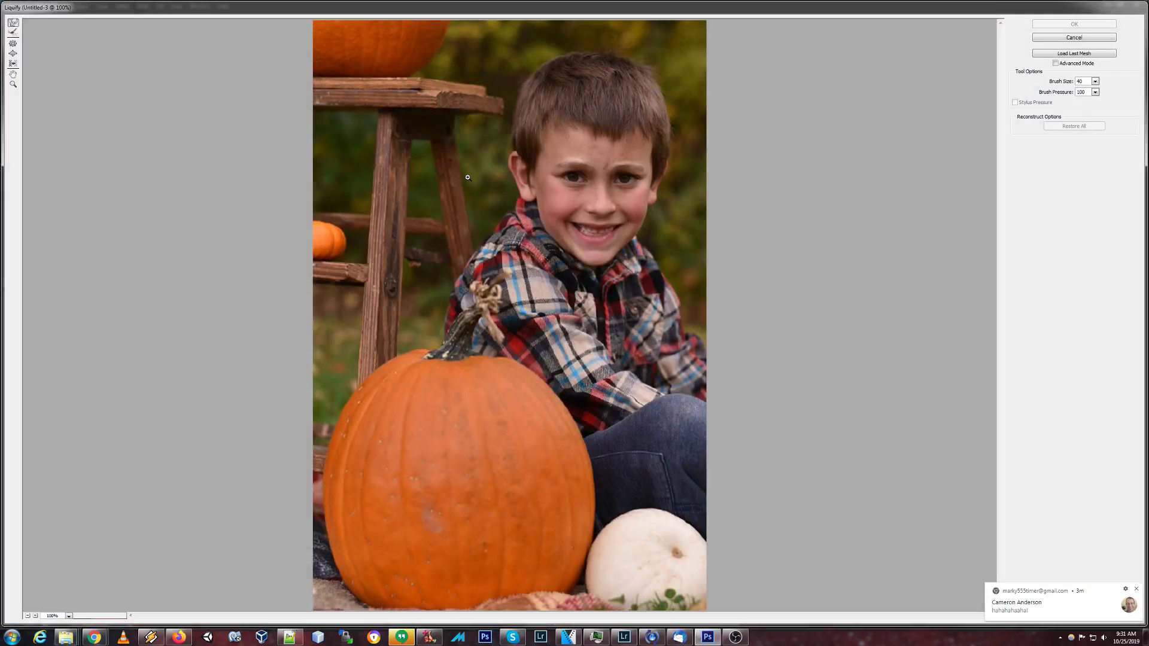
key(ctrl+plus)
key(ctrl+plus)
key(ctrl+plus)
mouse_move(762, 118)
mouse_down()
mouse_move(649, 205)
mouse_move(407, 435)
mouse_up()
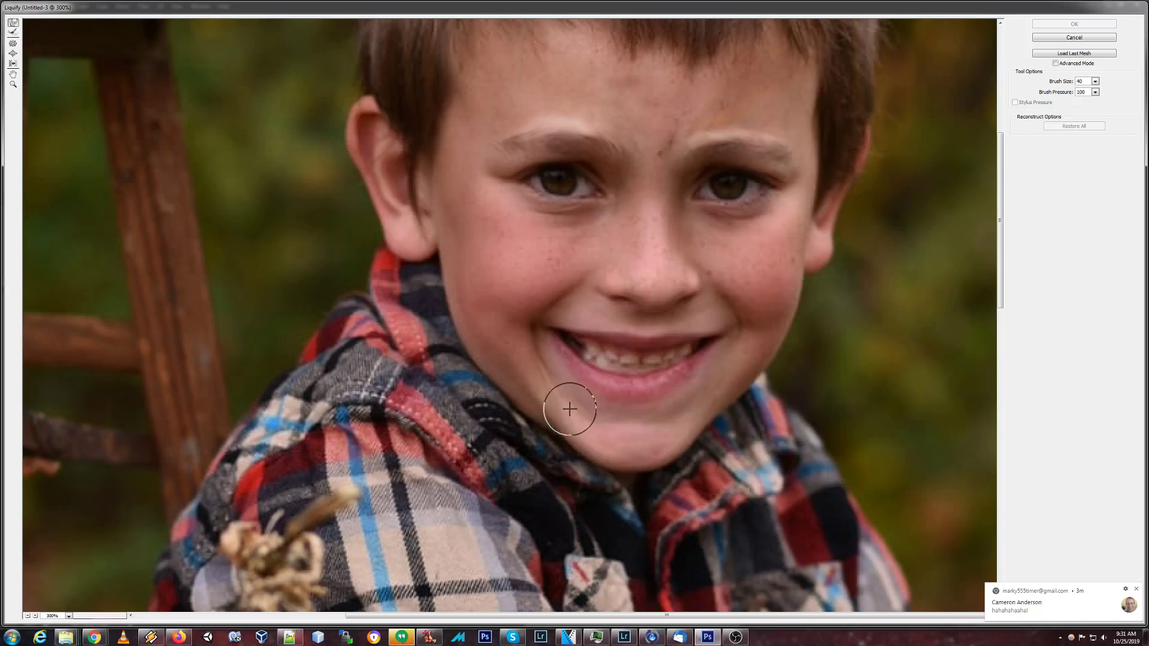
key(bracketright)
key(bracketright)
key(bracketright)
key(bracketright)
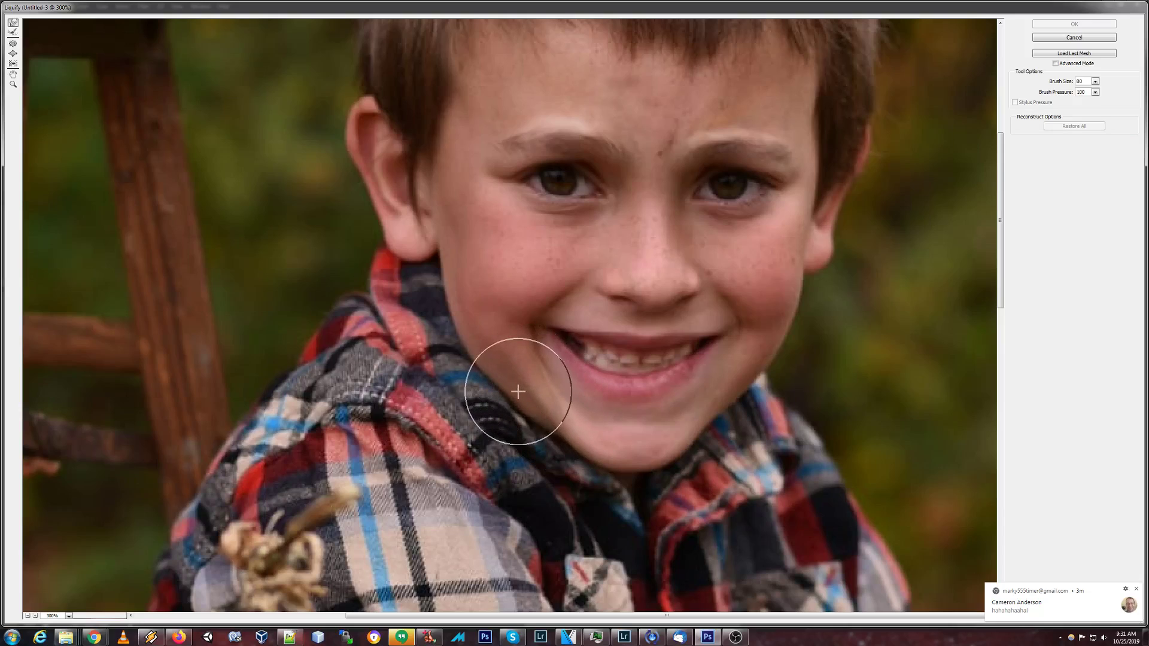
Bloat the cheek beside the boy's right mouth corner and apply the Liquify filter
click(13, 44)
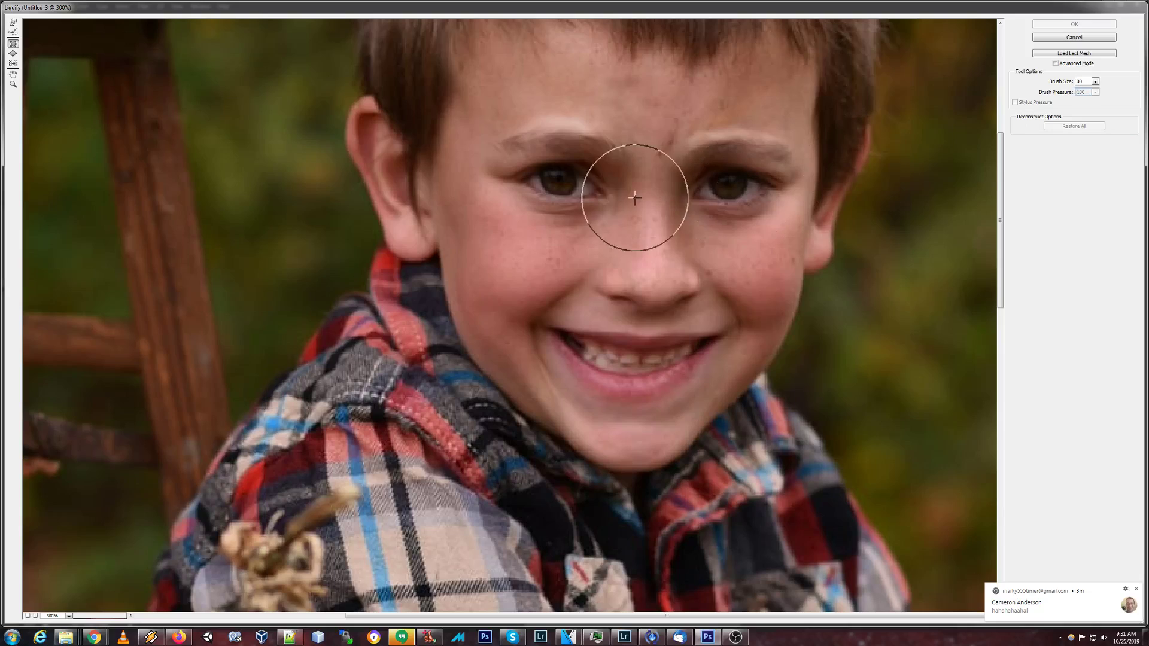
click(532, 340)
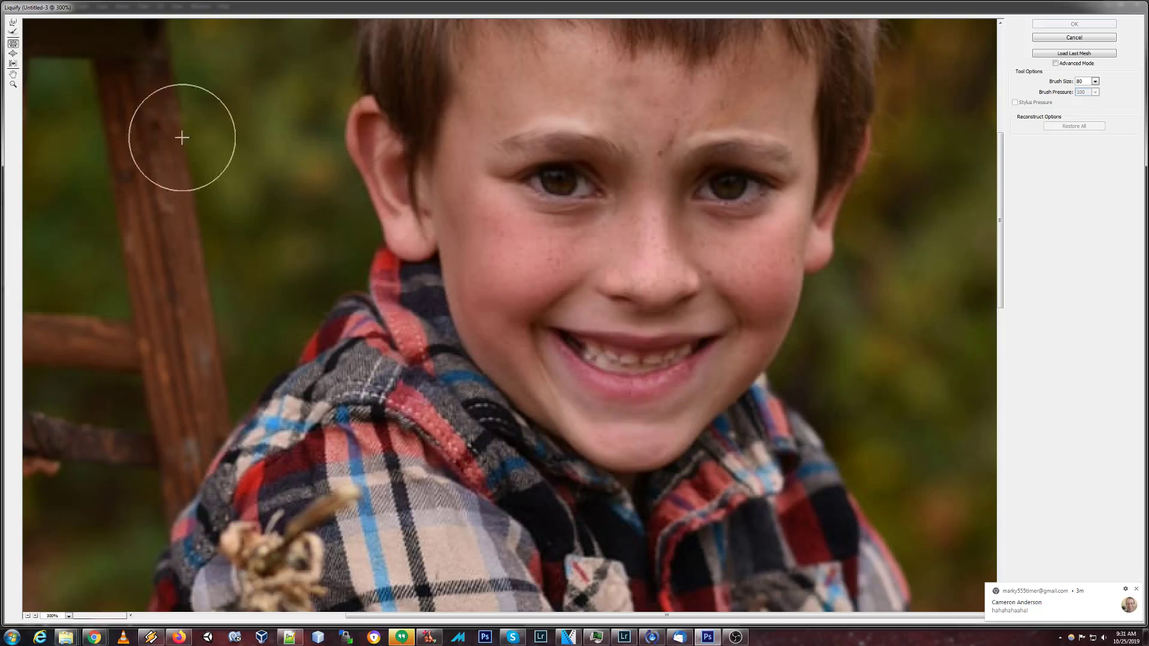
click(13, 53)
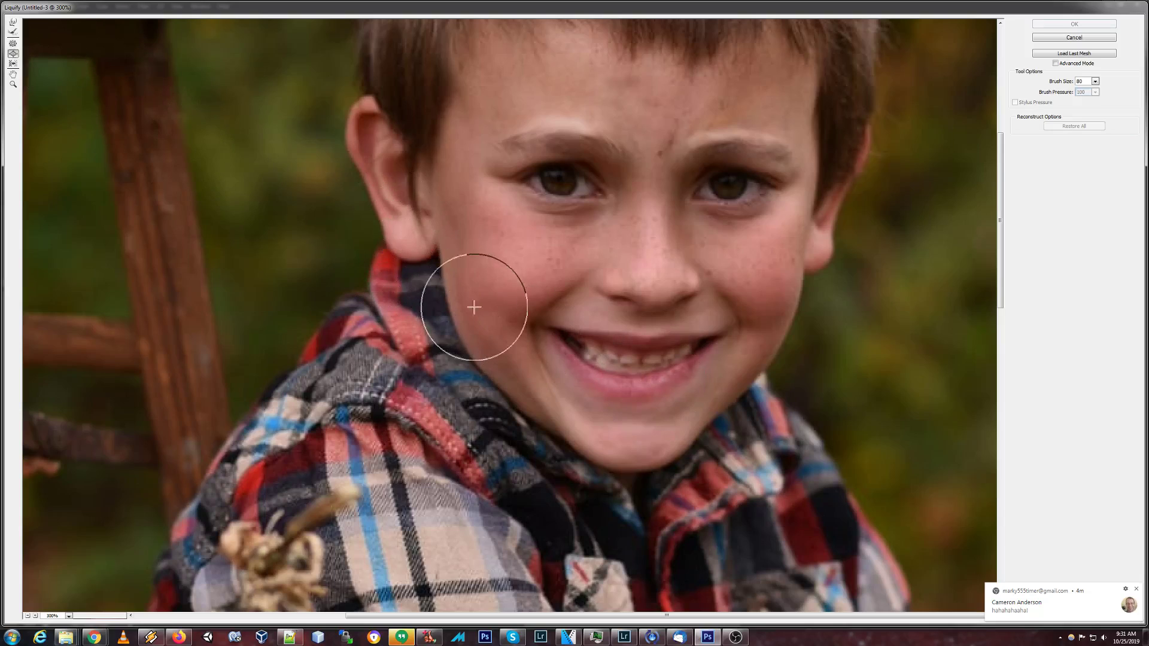
click(535, 372)
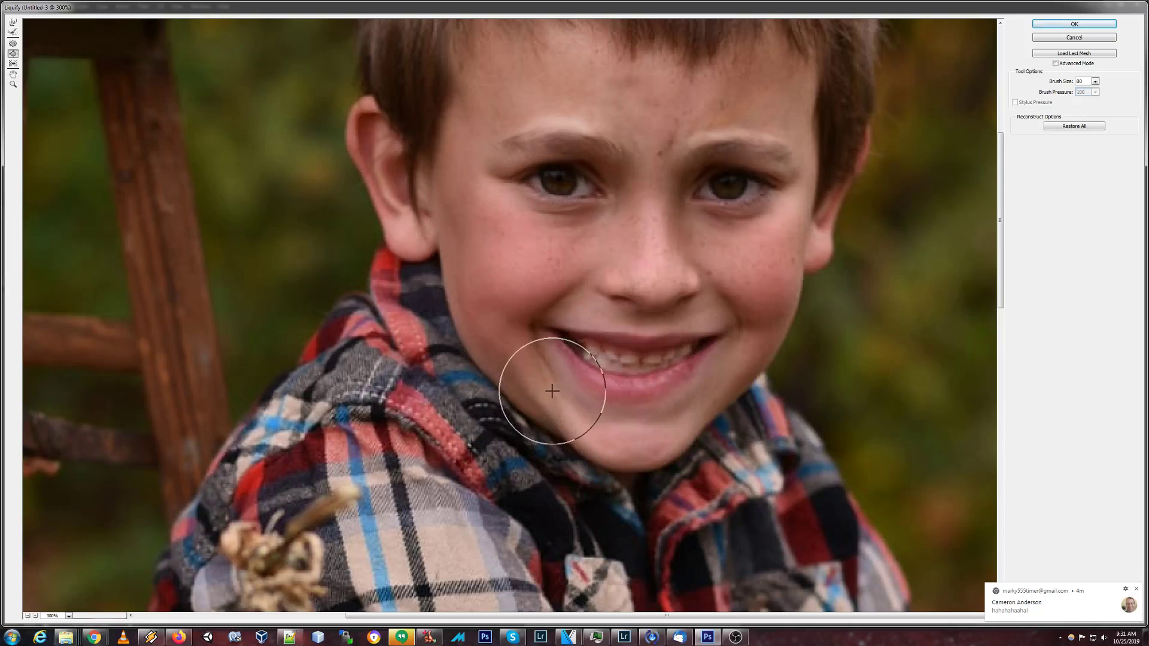
key(ctrl+z)
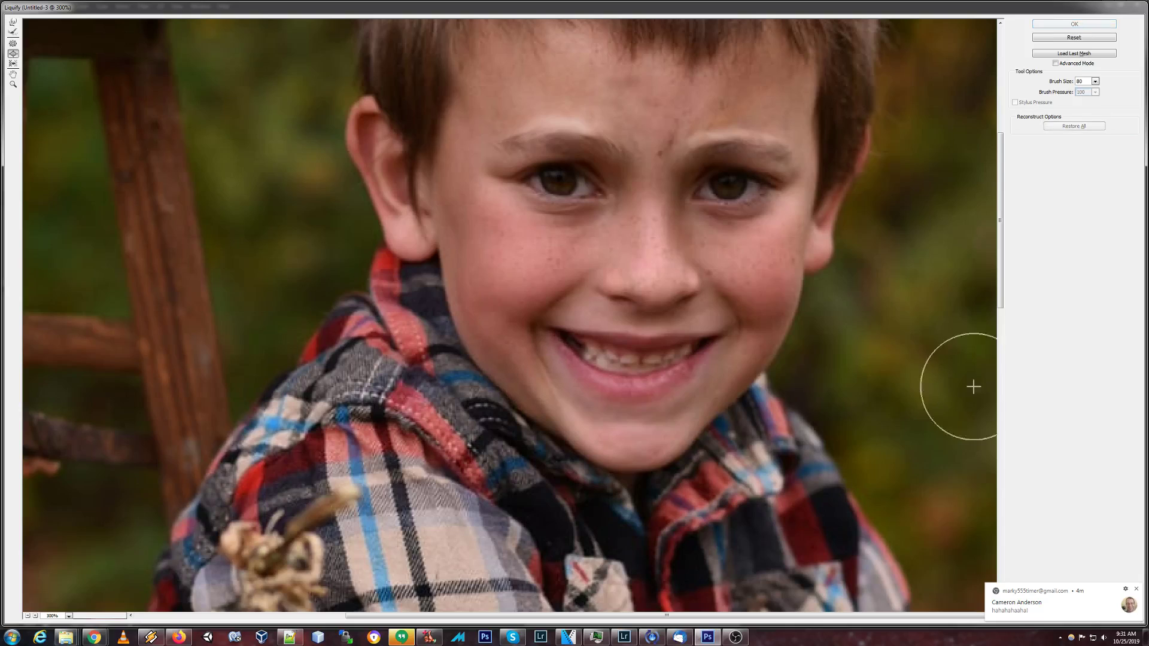
click(501, 350)
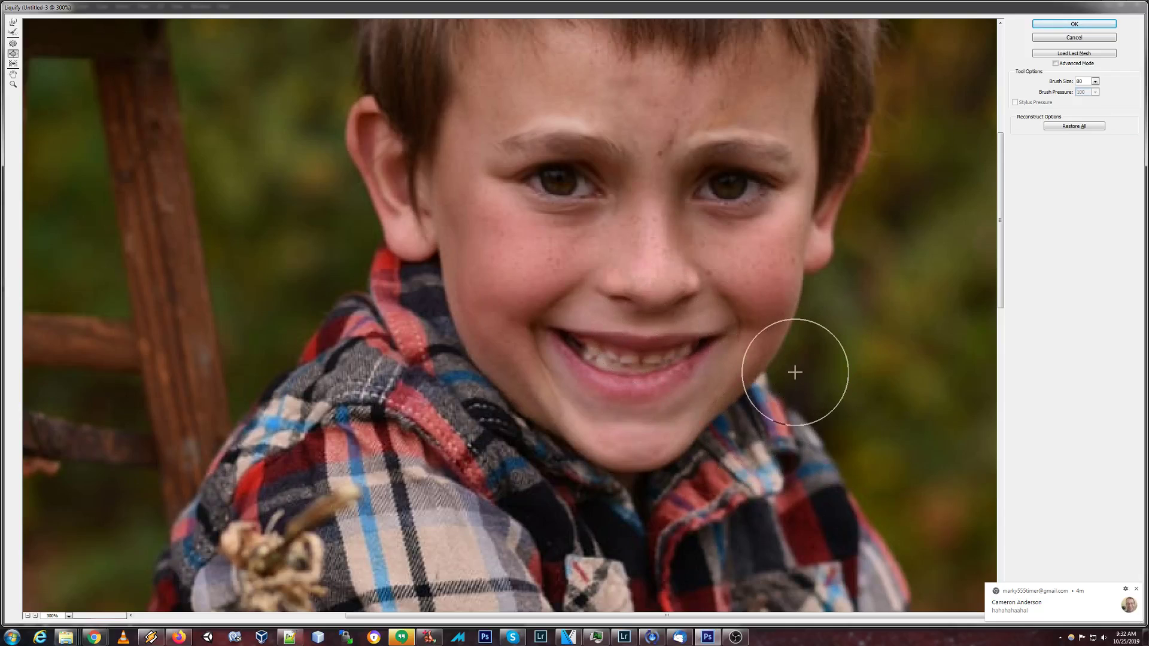
click(1070, 27)
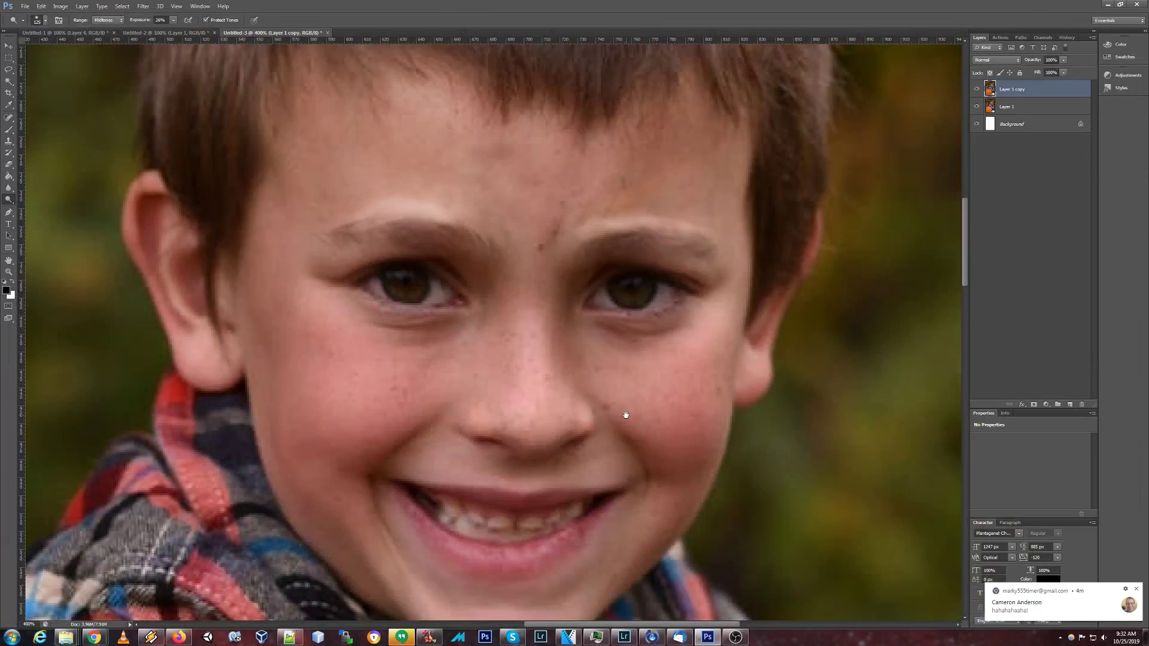
Choose the Dodge tool for the lower face and set its range to Shadows
scroll(626, 414, down, 5)
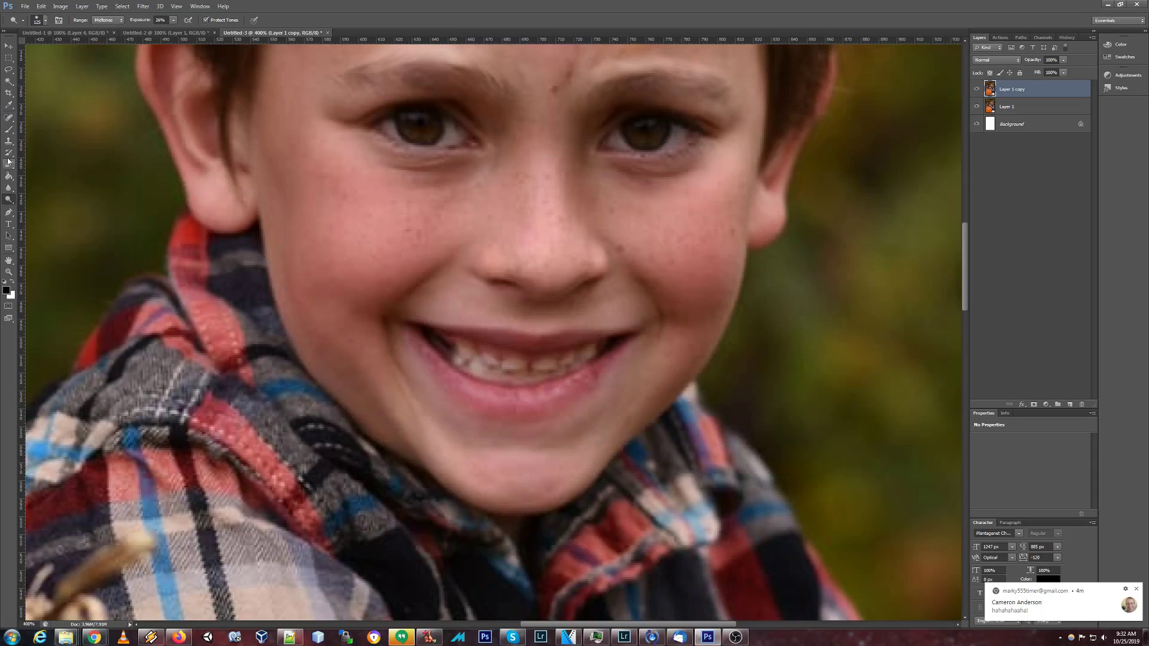
click(8, 118)
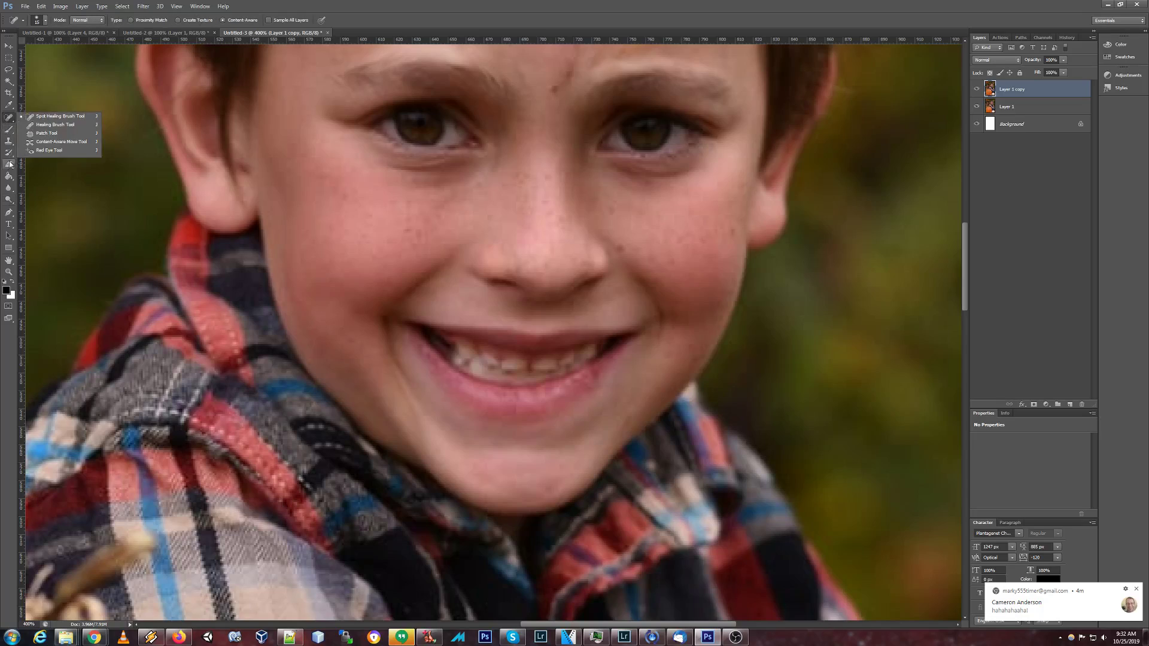
click(10, 200)
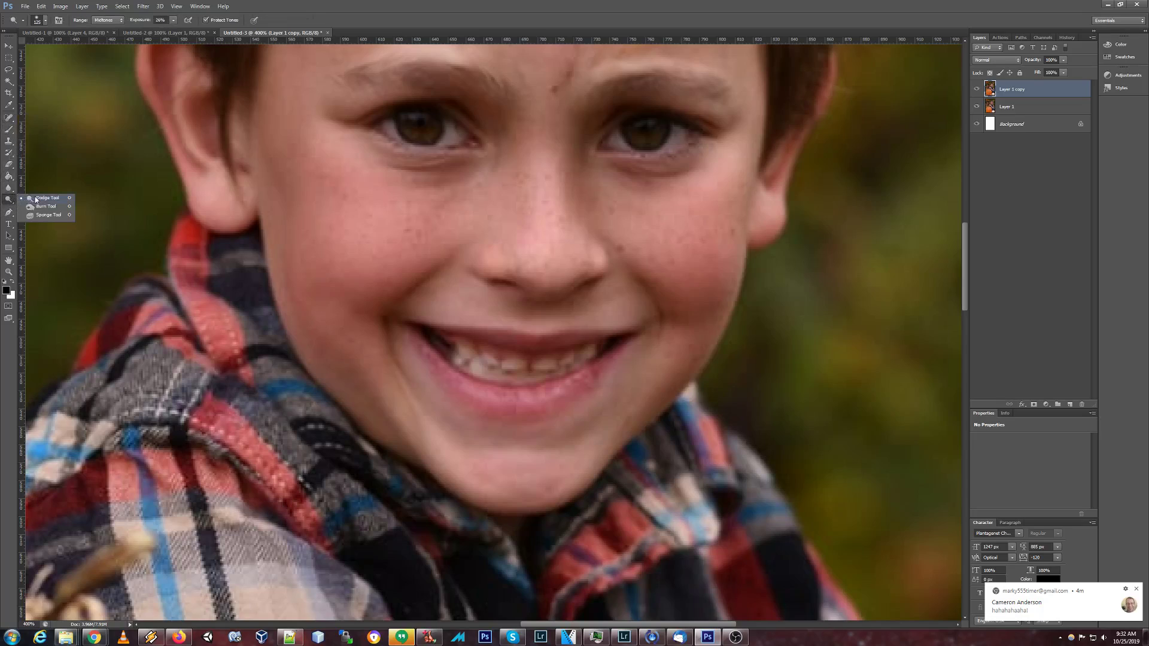
click(36, 198)
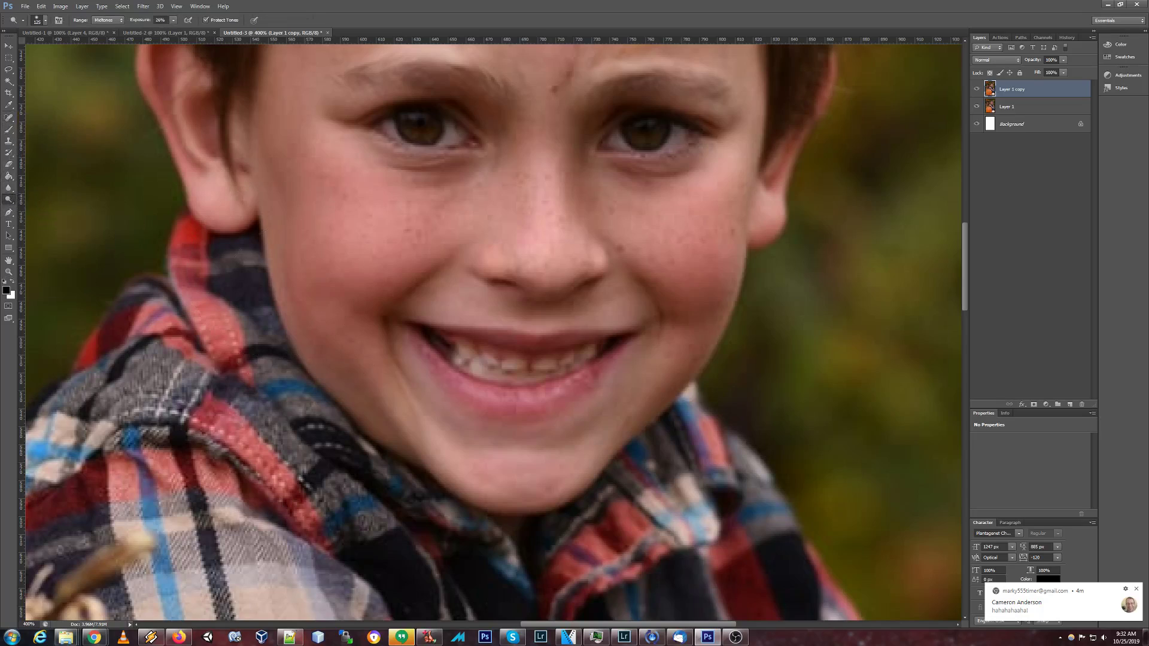
click(105, 22)
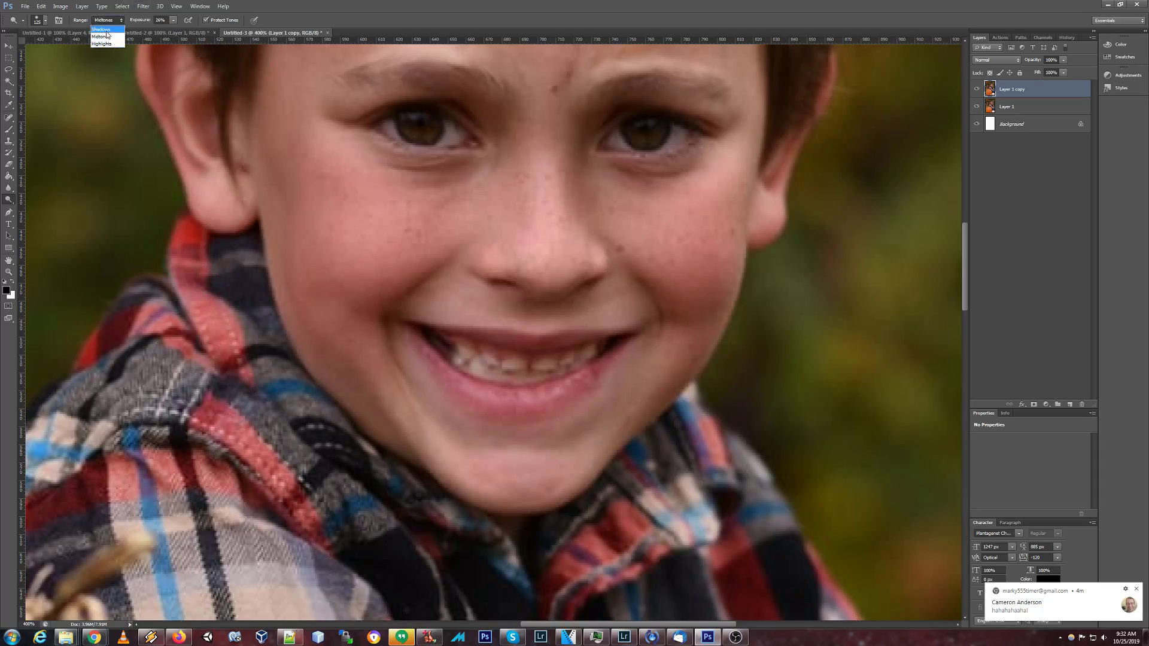
click(106, 30)
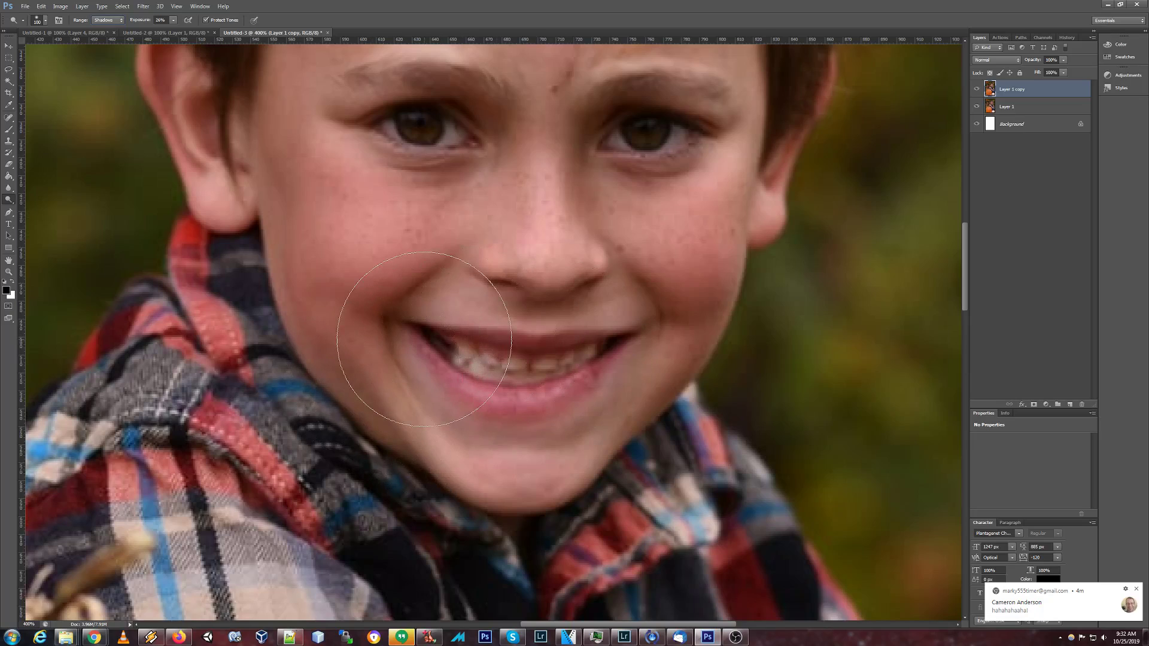
Shrink the Dodge brush and lighten the smile crease below the boy's right mouth corner
key(bracketleft)
key(bracketleft)
key(bracketleft)
key(bracketleft)
key(bracketleft)
key(bracketleft)
key(bracketleft)
key(bracketleft)
key(bracketright)
mouse_move(380, 420)
mouse_down()
mouse_move(309, 339)
mouse_move(458, 498)
mouse_move(402, 390)
mouse_up()
key(ctrl+plus)
key(ctrl+plus)
key(ctrl+plus)
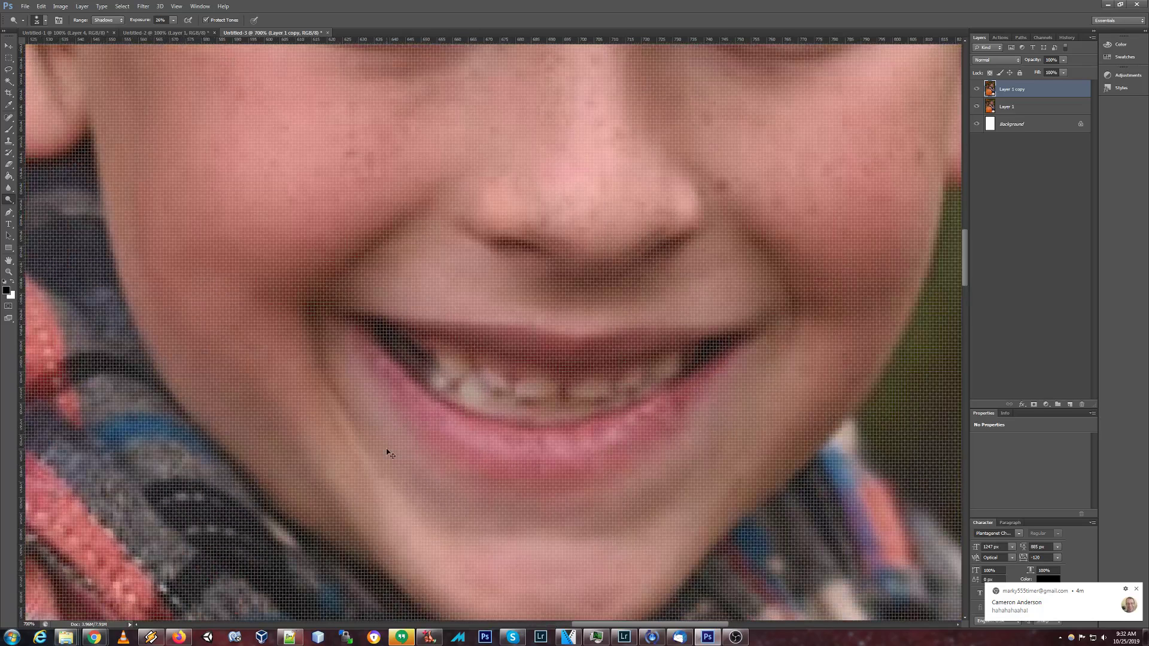
key(ctrl+minus)
key(ctrl+minus)
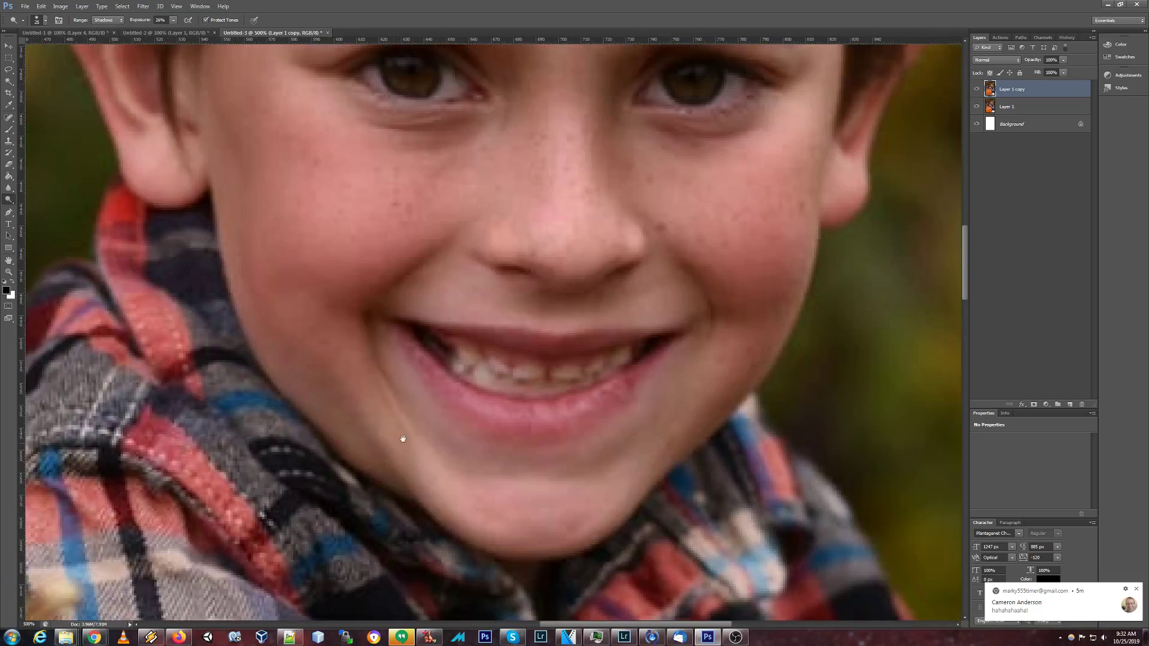
drag(403, 438, 476, 357)
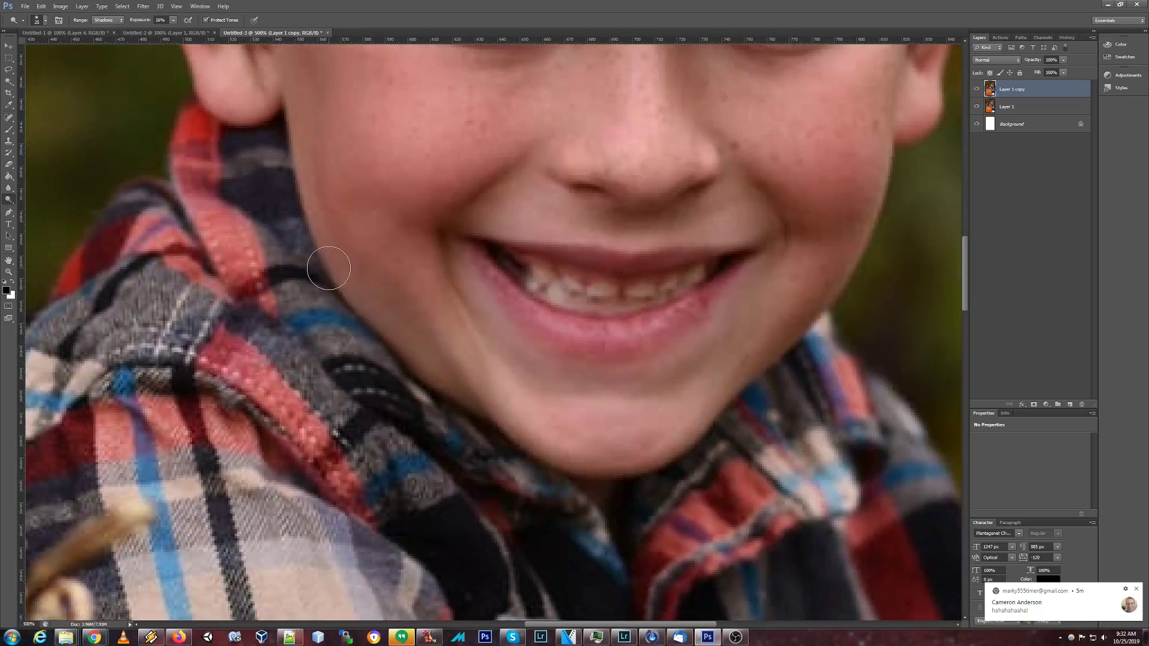
click(8, 139)
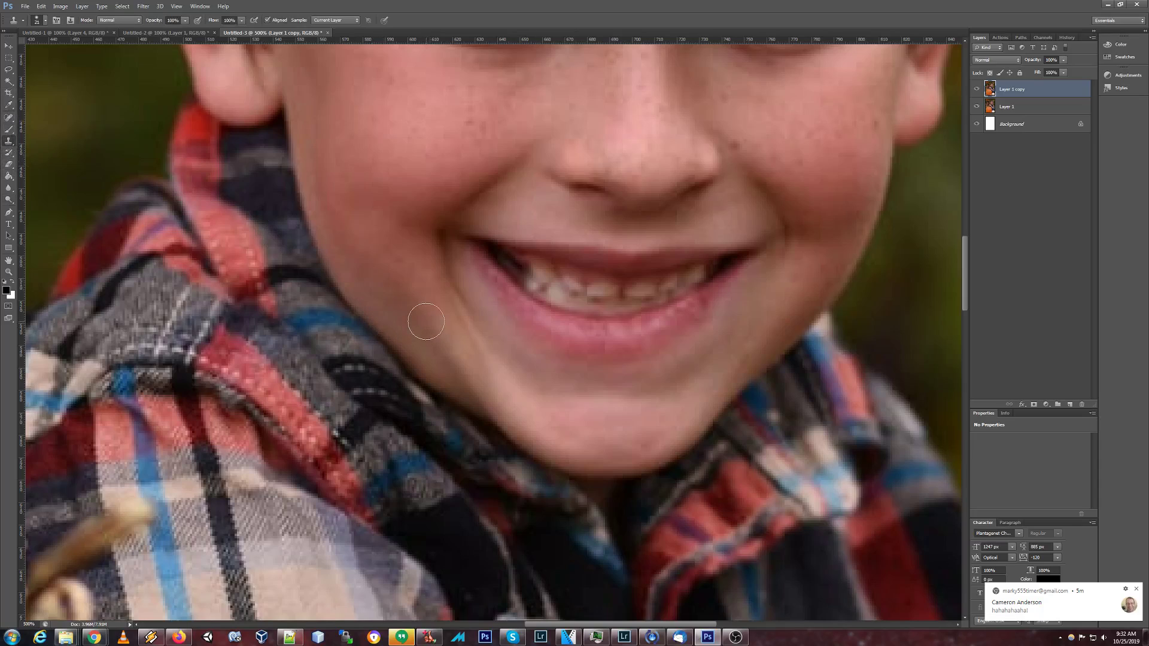
scroll(426, 321, up, 1)
scroll(426, 322, down, 1)
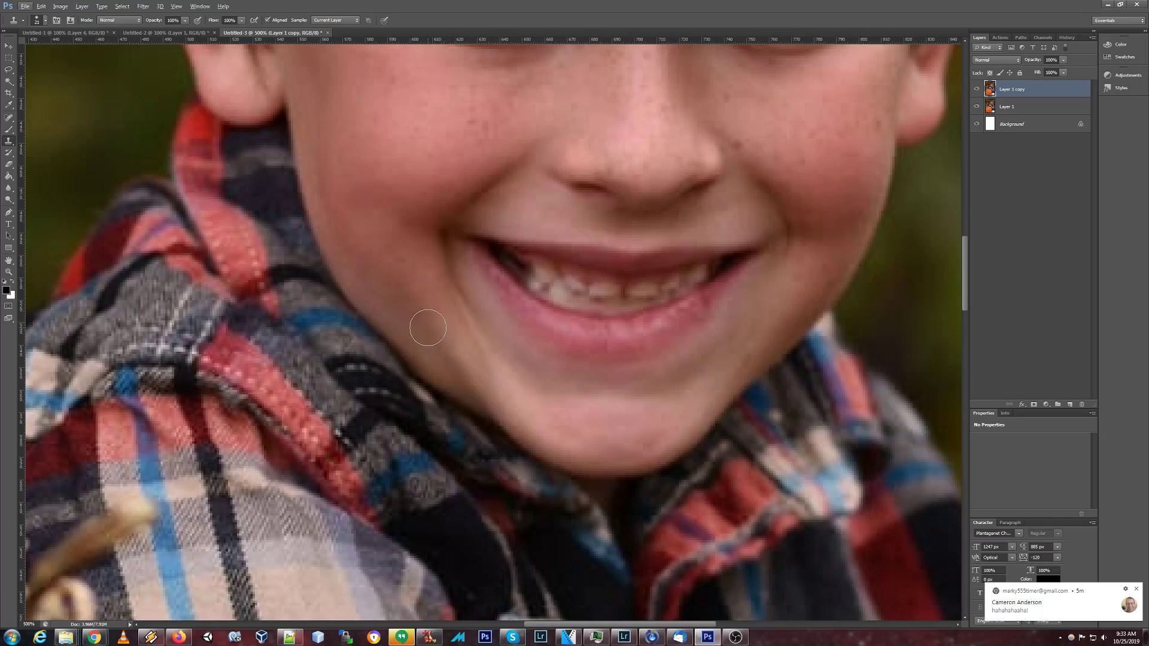
key(bracketleft)
key(bracketleft)
Remove the smile crease running from the boy's right mouth corner toward his chin with small Spot Healing Brush dabs
click(6, 115)
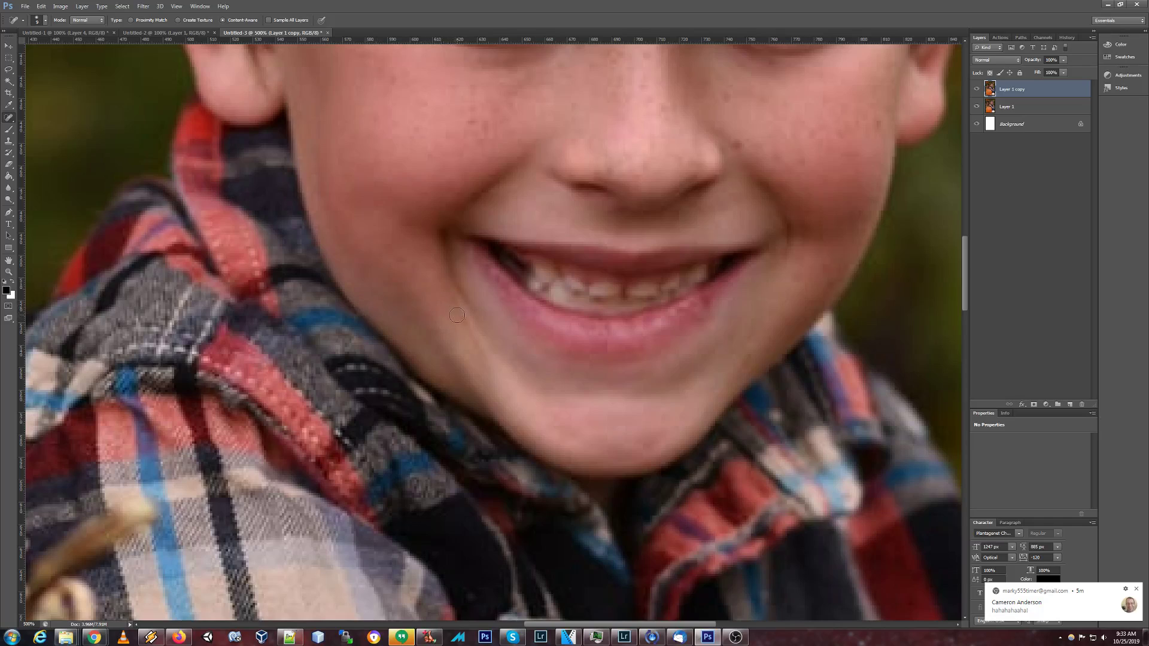
click(458, 318)
click(468, 331)
click(461, 323)
click(457, 314)
click(452, 304)
click(479, 361)
click(469, 337)
click(461, 323)
click(452, 287)
click(489, 381)
click(477, 354)
click(472, 348)
Reopen the Liquify filter for the layer copy, frame the boy's face at 300% and set the brush size to 35
key(ctrl+minus)
key(ctrl+minus)
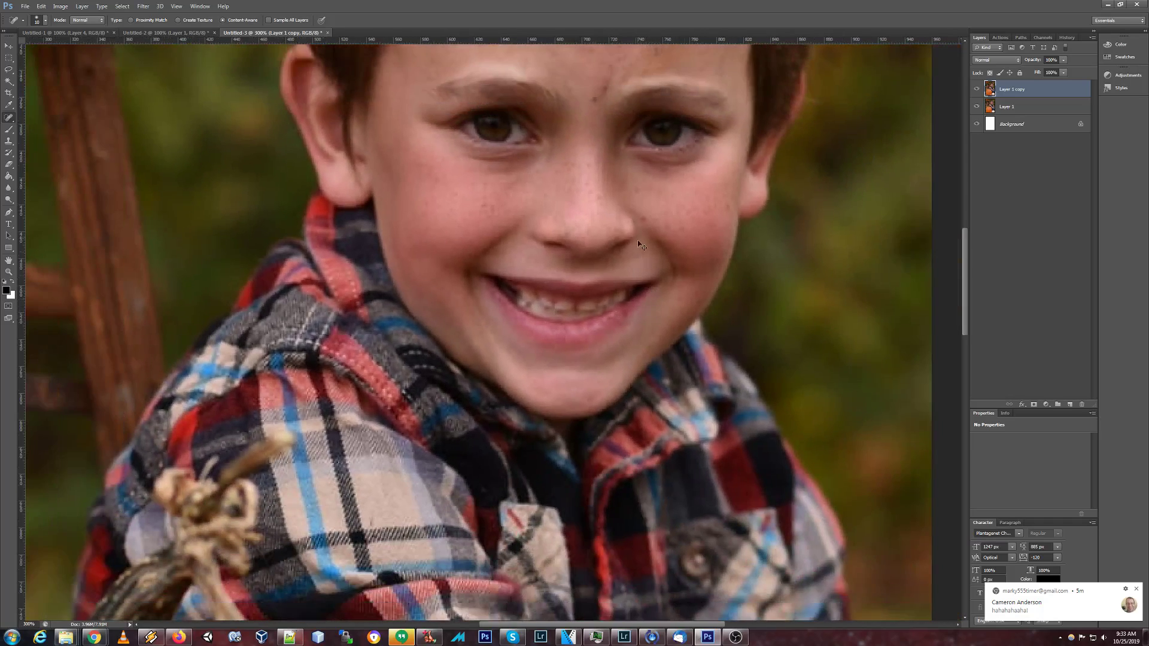
drag(596, 164, 555, 268)
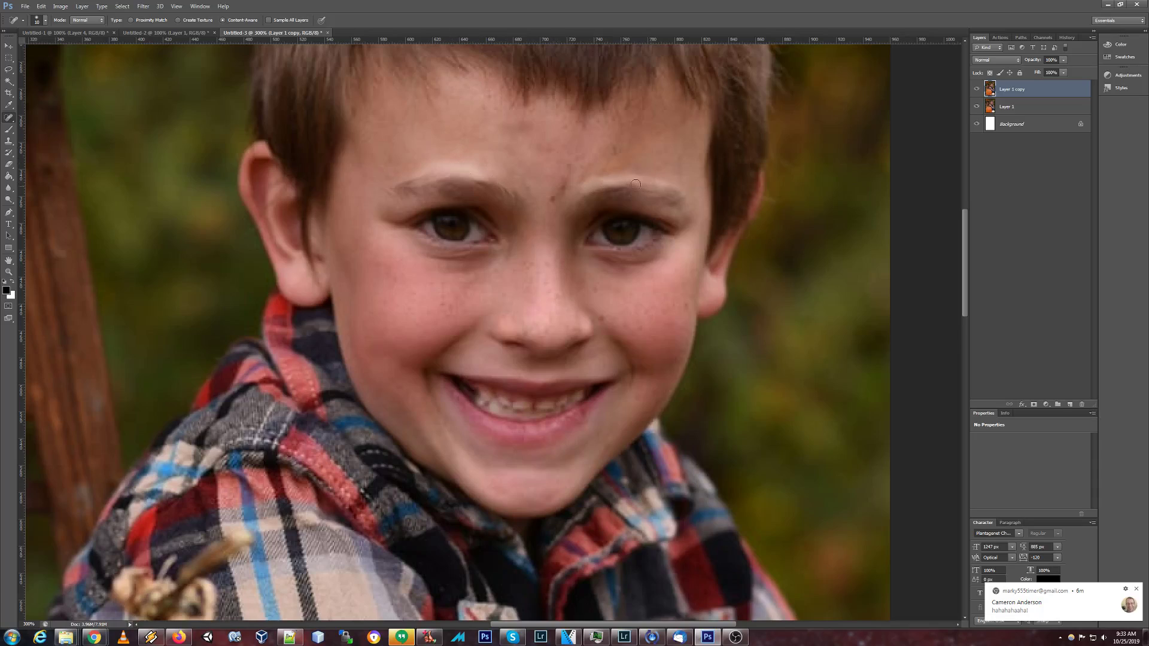
click(143, 6)
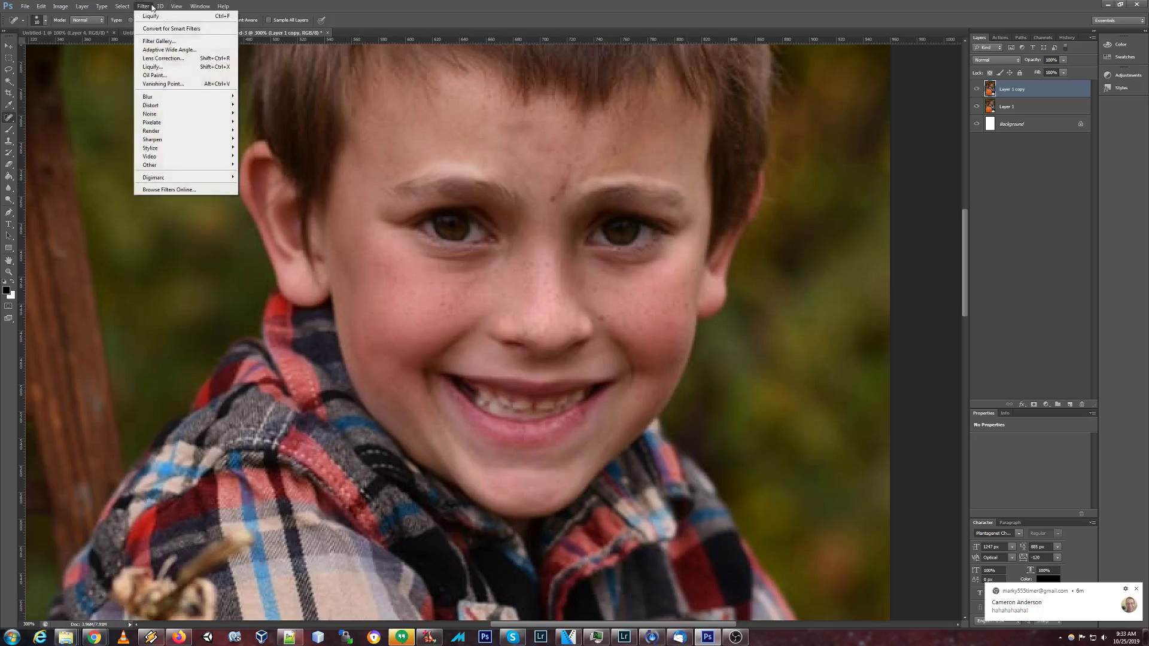
click(153, 67)
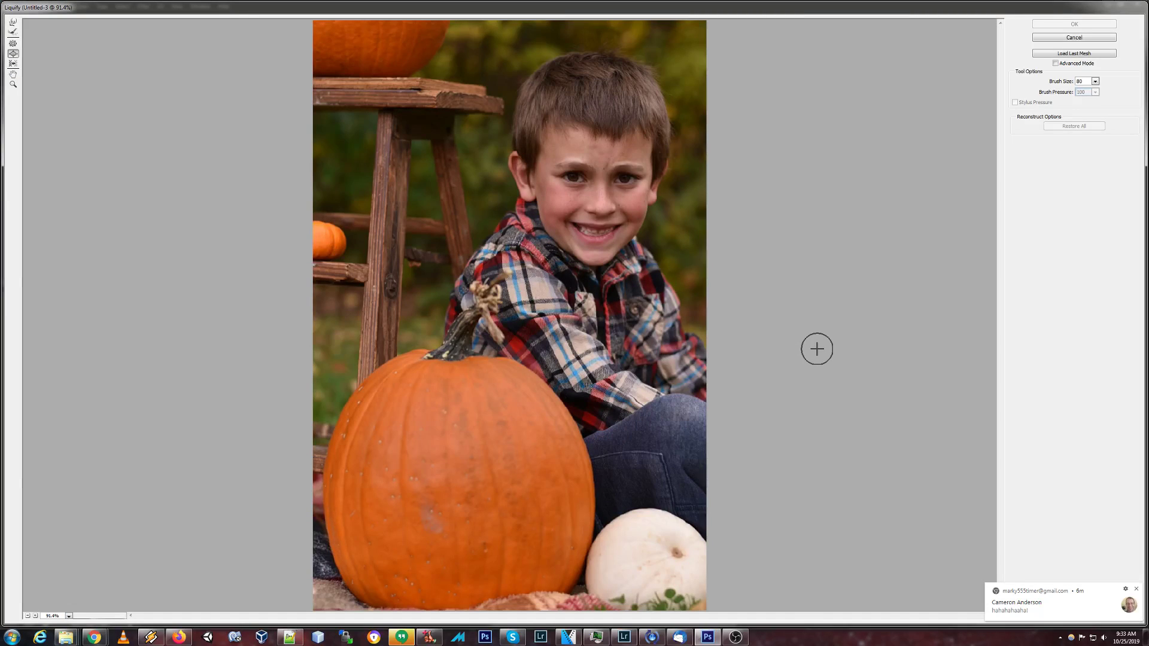
key(ctrl+plus)
drag(611, 147, 451, 272)
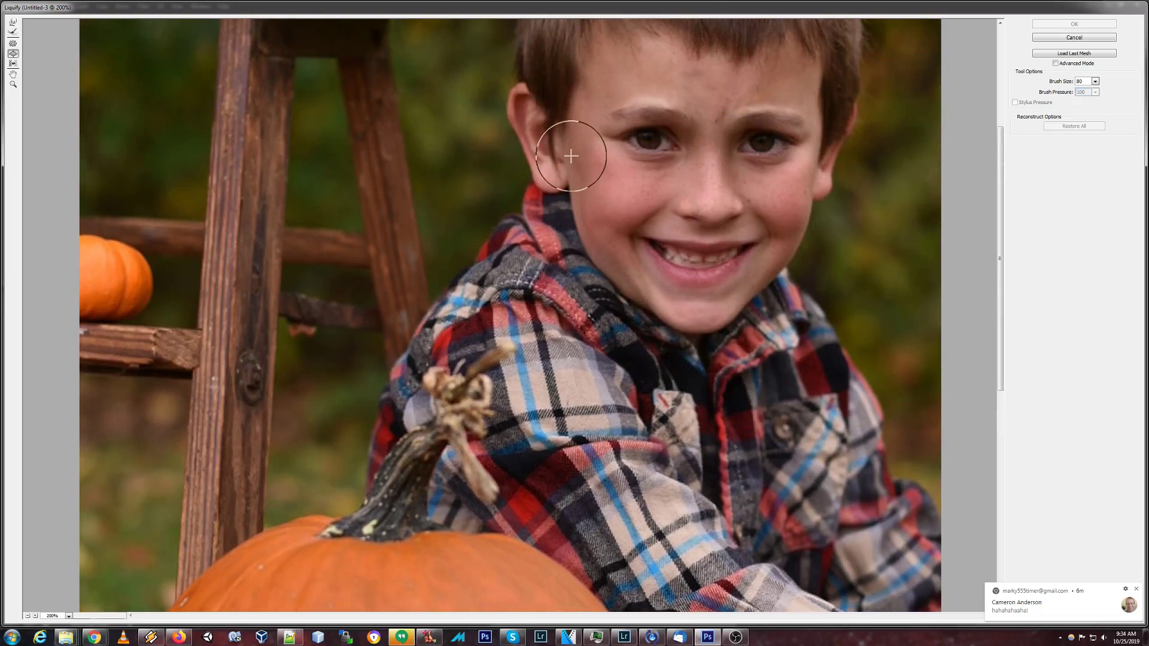
key(ctrl+plus)
drag(679, 98, 431, 233)
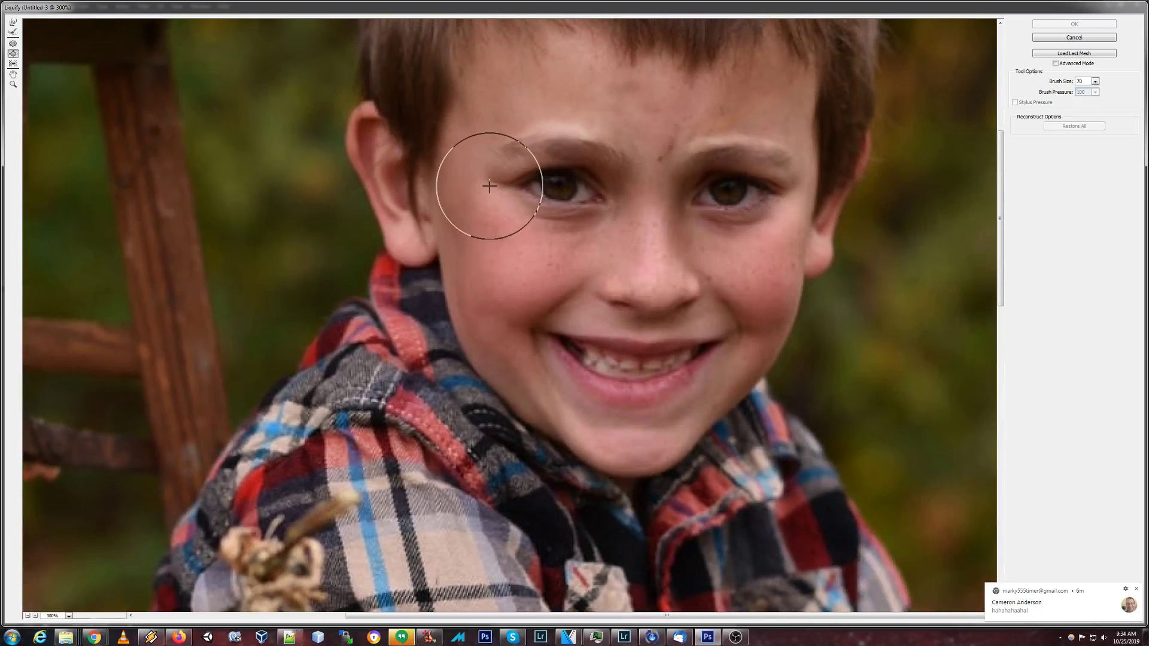
key(bracketleft)
key(bracketleft)
key(bracketleft)
key(bracketleft)
key(bracketleft)
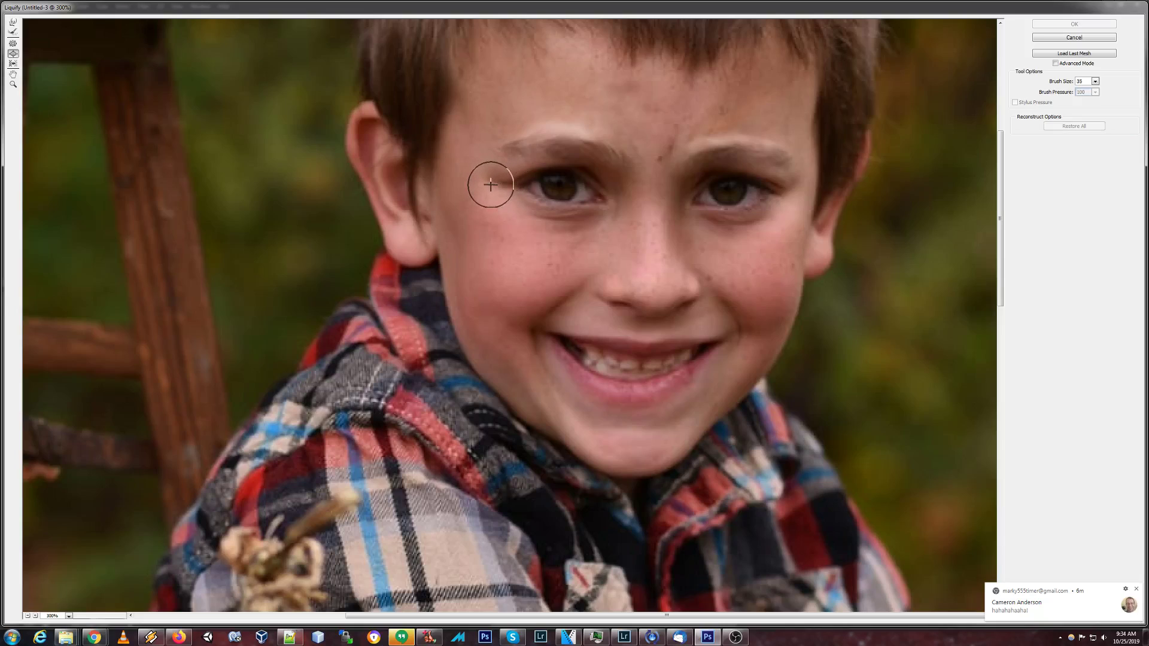
Undo the trial bloat at the outer corner of the boy's right eye and nudge that crease with Forward Warp instead
drag(491, 184, 494, 185)
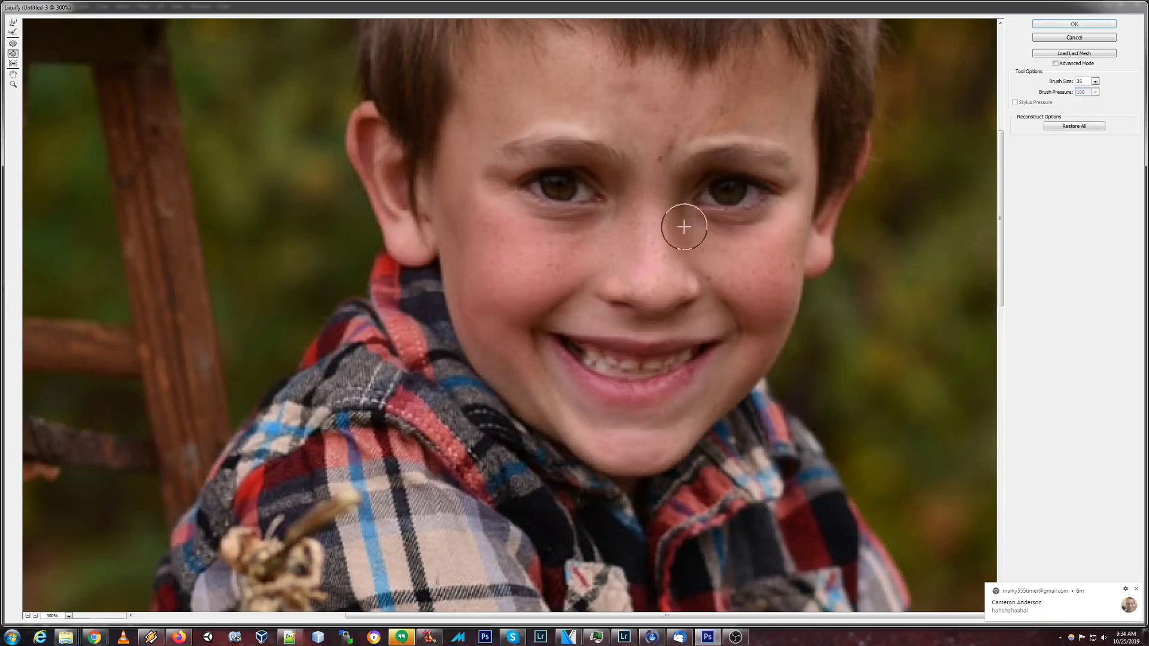
key(ctrl+z)
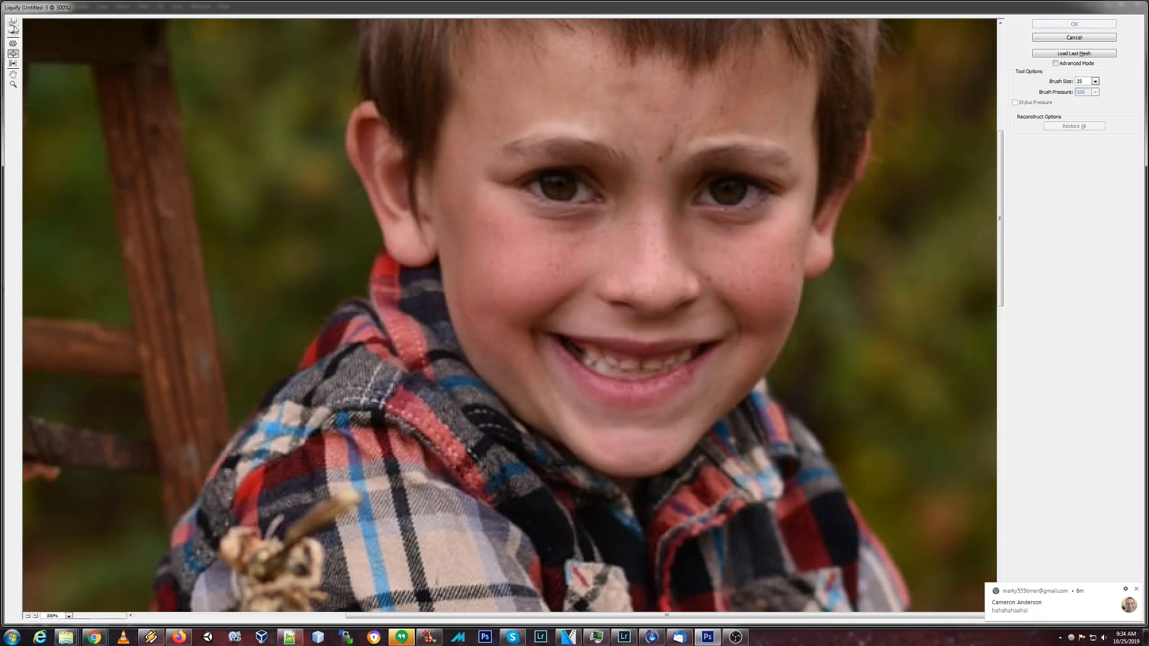
click(13, 24)
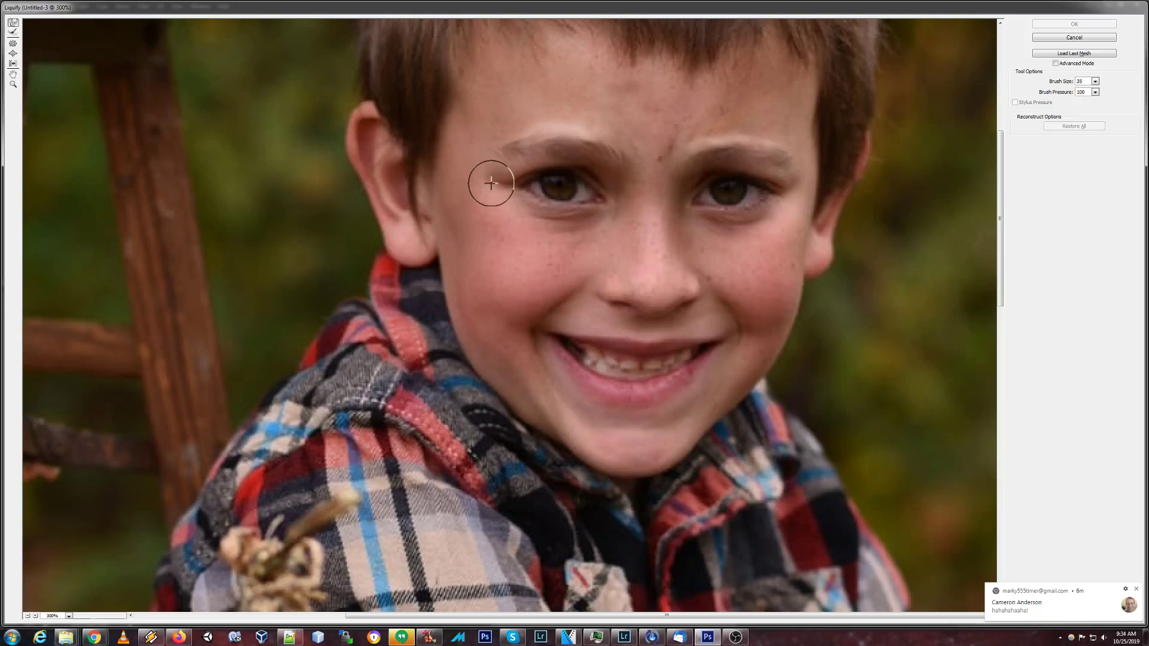
mouse_move(491, 185)
mouse_down()
mouse_move(542, 202)
mouse_move(508, 232)
mouse_move(460, 185)
mouse_move(494, 183)
mouse_up()
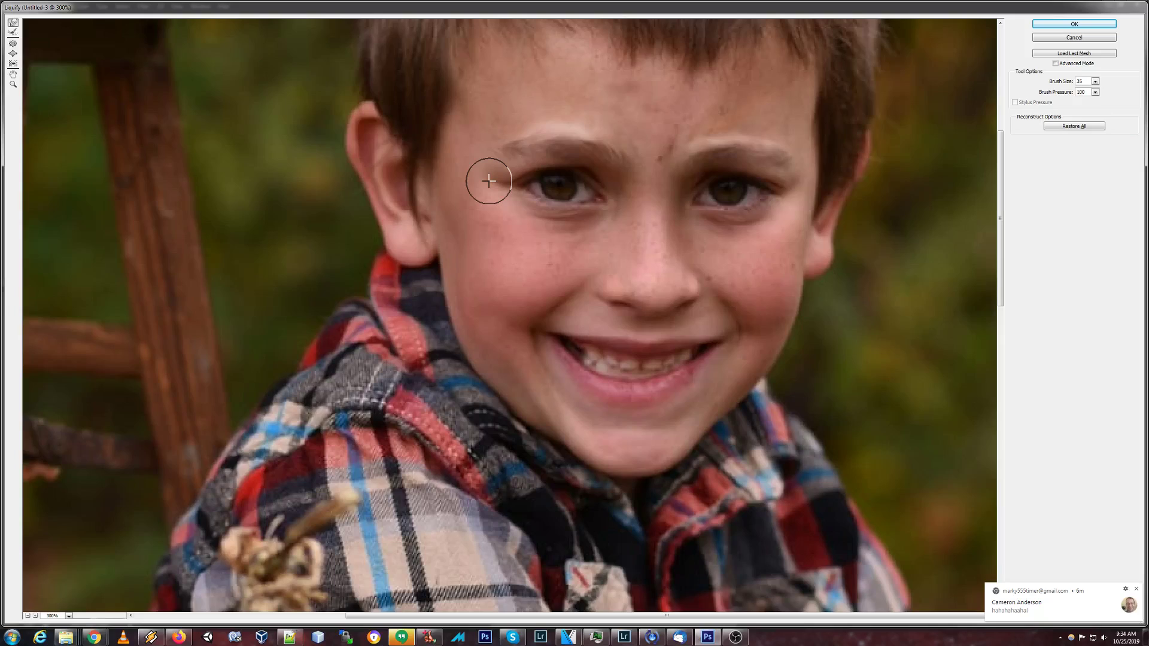
Set the Liquify brush size to 60 and reshape both eyebrows with Forward Warp to relax the frown
key(bracketright)
key(bracketright)
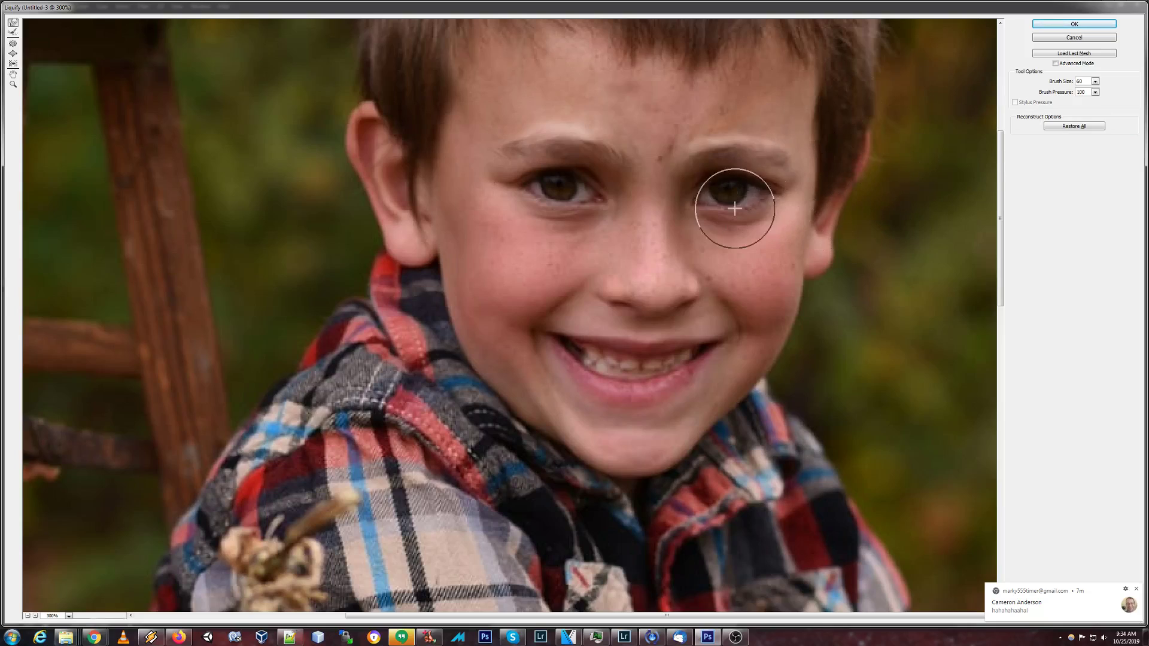
drag(734, 208, 728, 229)
key(ctrl+z)
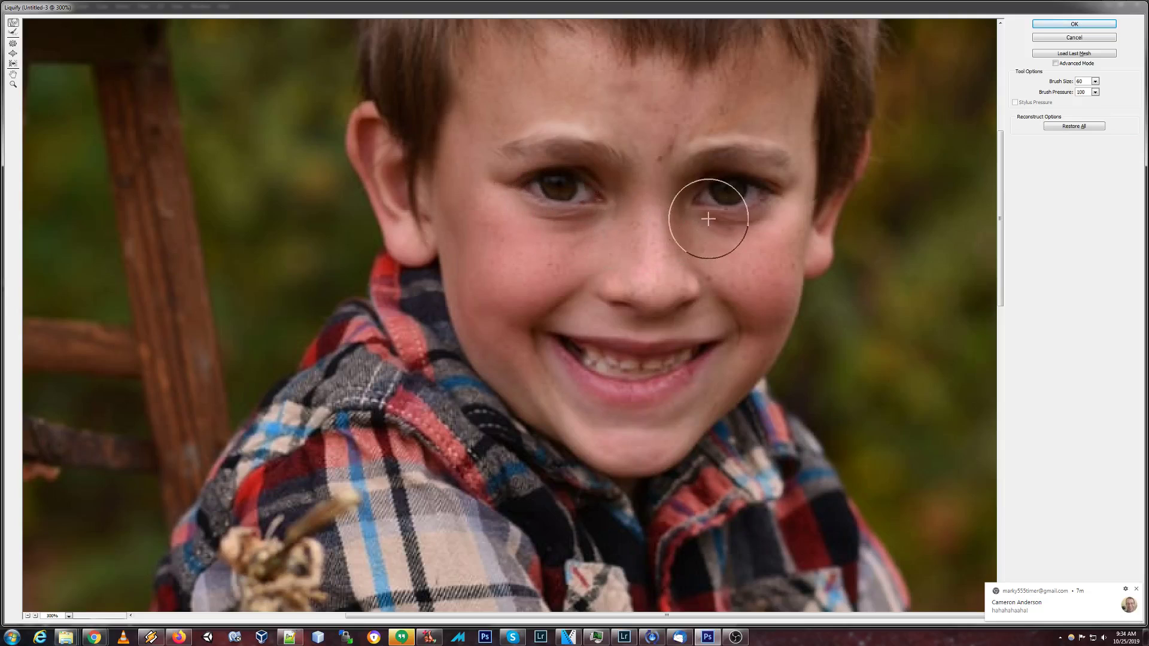
mouse_move(612, 145)
mouse_down()
mouse_move(541, 137)
mouse_move(592, 151)
mouse_up()
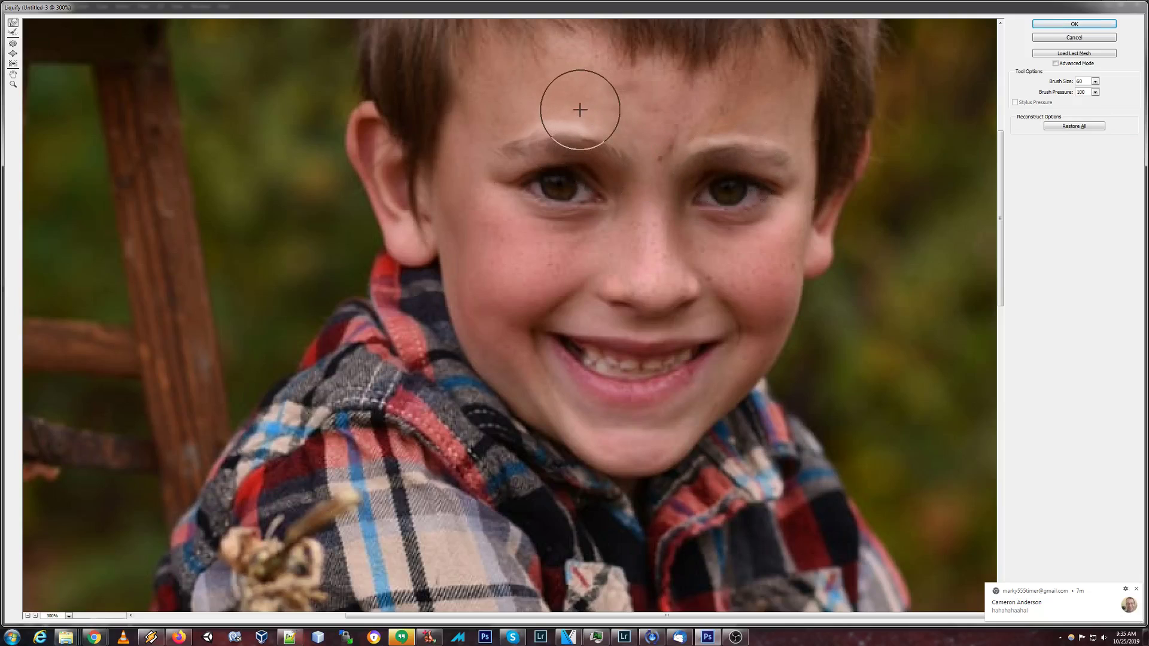
drag(538, 110, 609, 116)
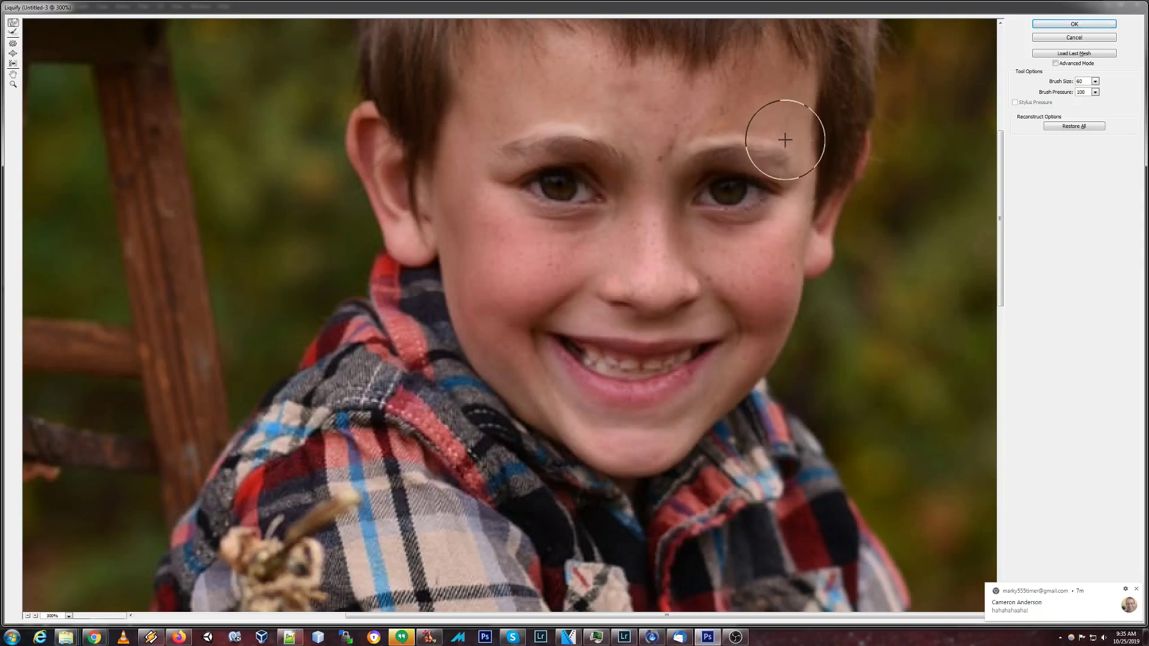
drag(799, 152, 721, 135)
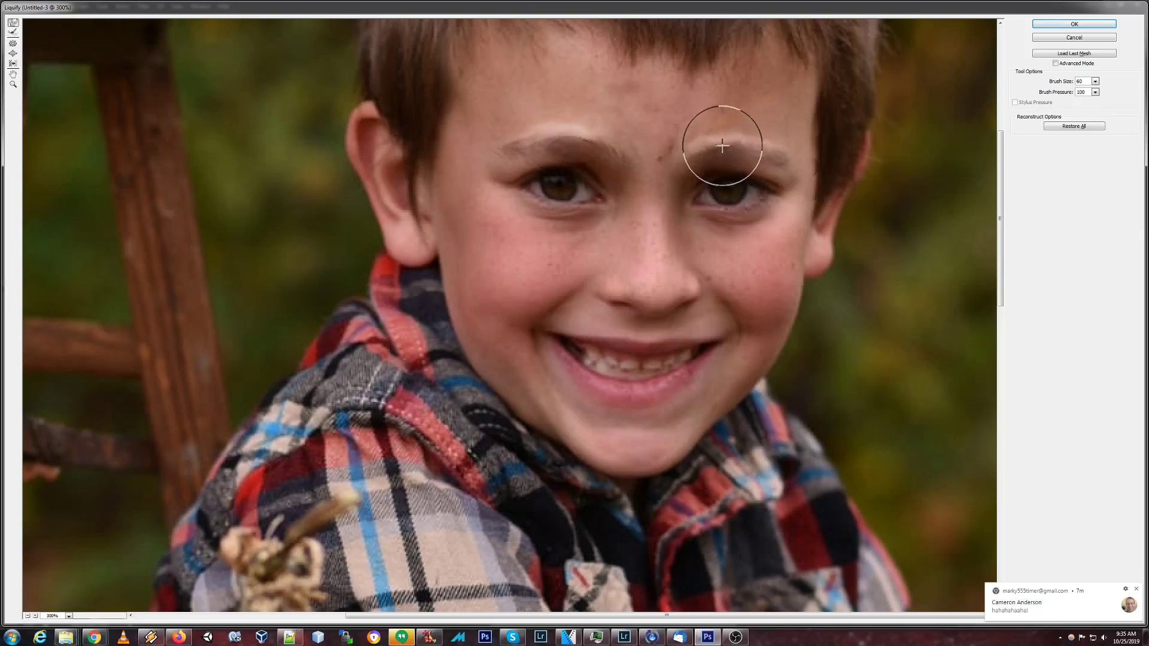
mouse_move(722, 144)
mouse_down()
mouse_move(782, 153)
mouse_move(765, 149)
mouse_up()
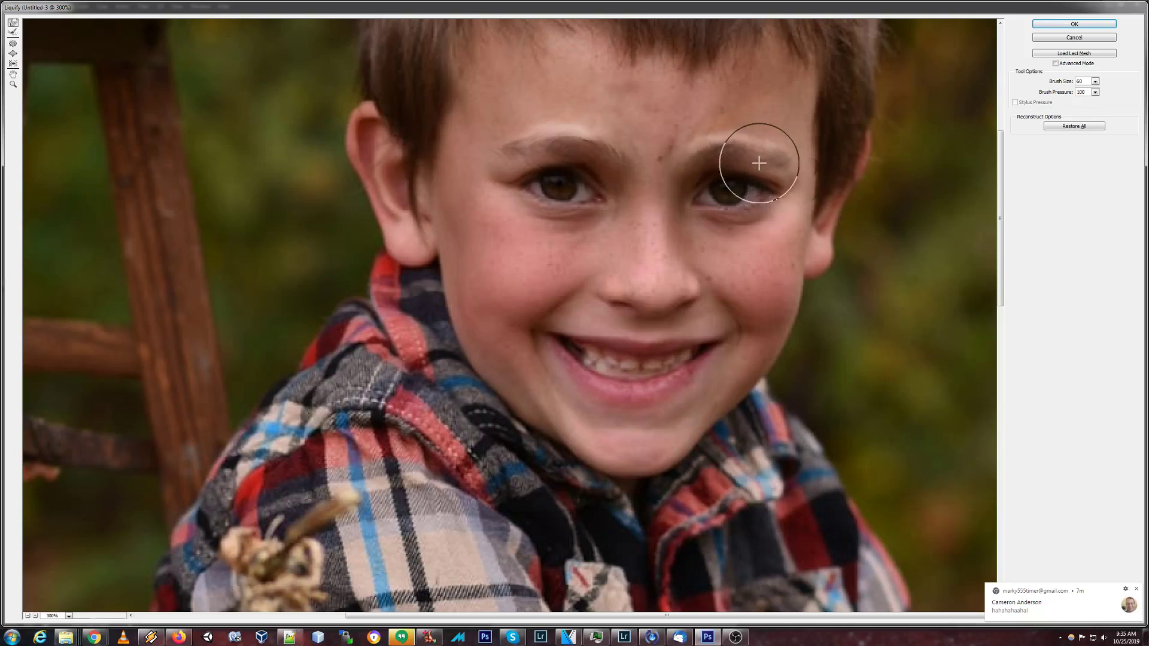
Set the Liquify brush size to 40 and refine the boy's left eye area and the outer ends of both eyebrows at 400%
key(bracketright)
key(bracketleft)
key(bracketleft)
key(bracketleft)
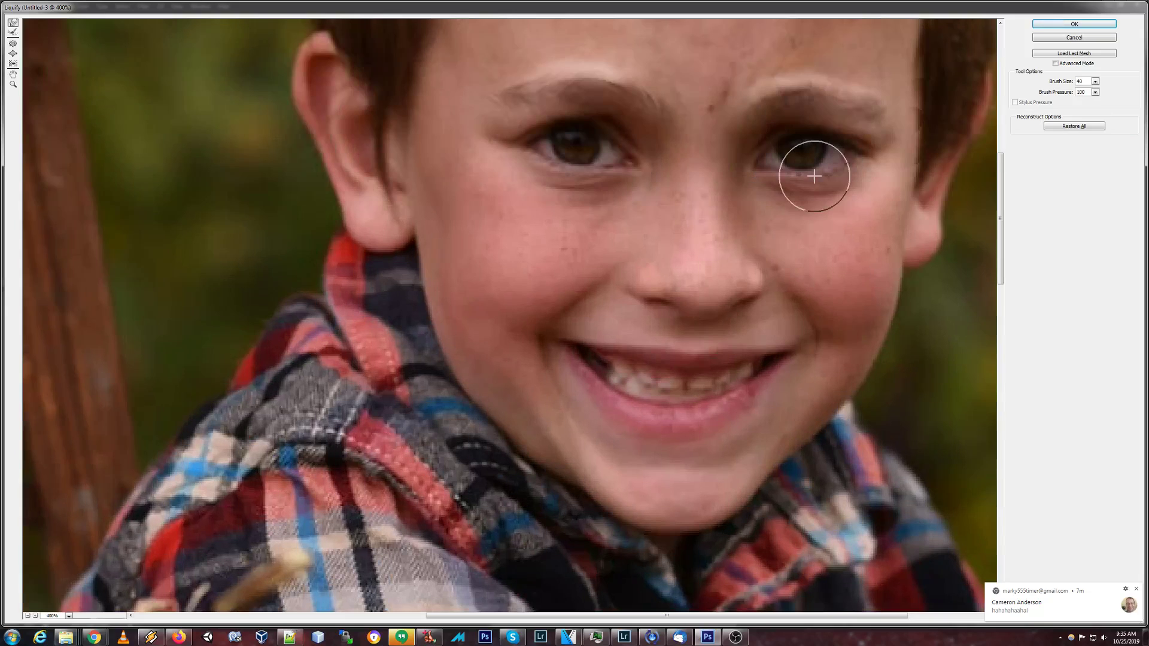
mouse_move(810, 172)
mouse_down()
mouse_move(712, 221)
mouse_move(607, 253)
mouse_up()
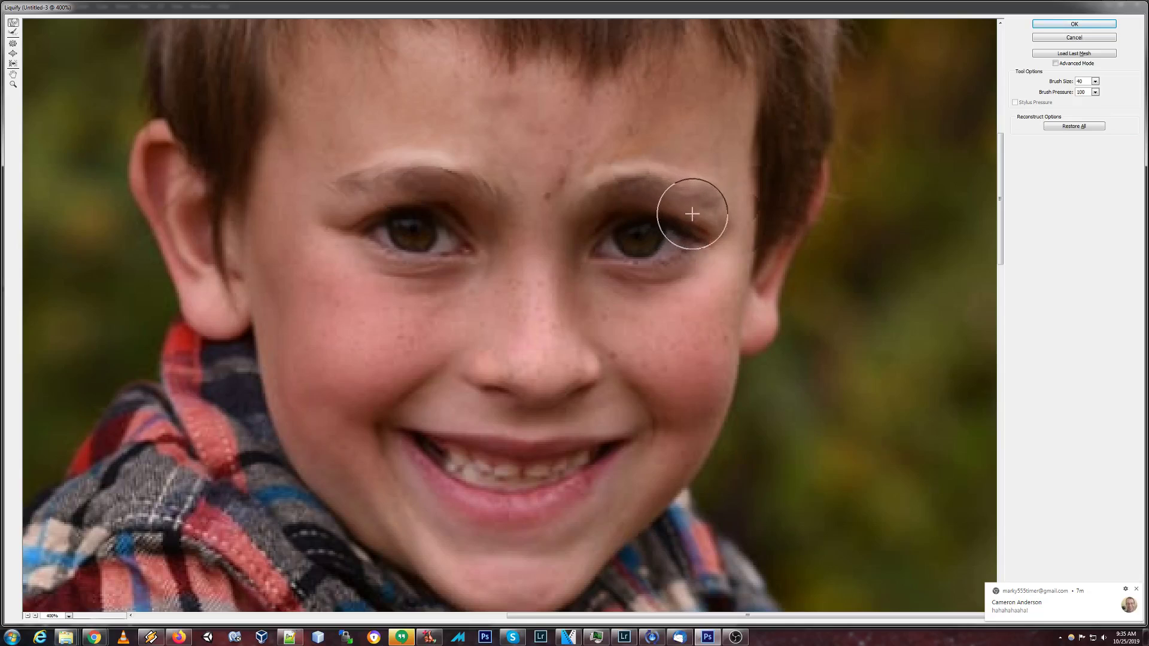
mouse_move(636, 220)
mouse_down()
mouse_move(641, 203)
mouse_move(673, 208)
mouse_up()
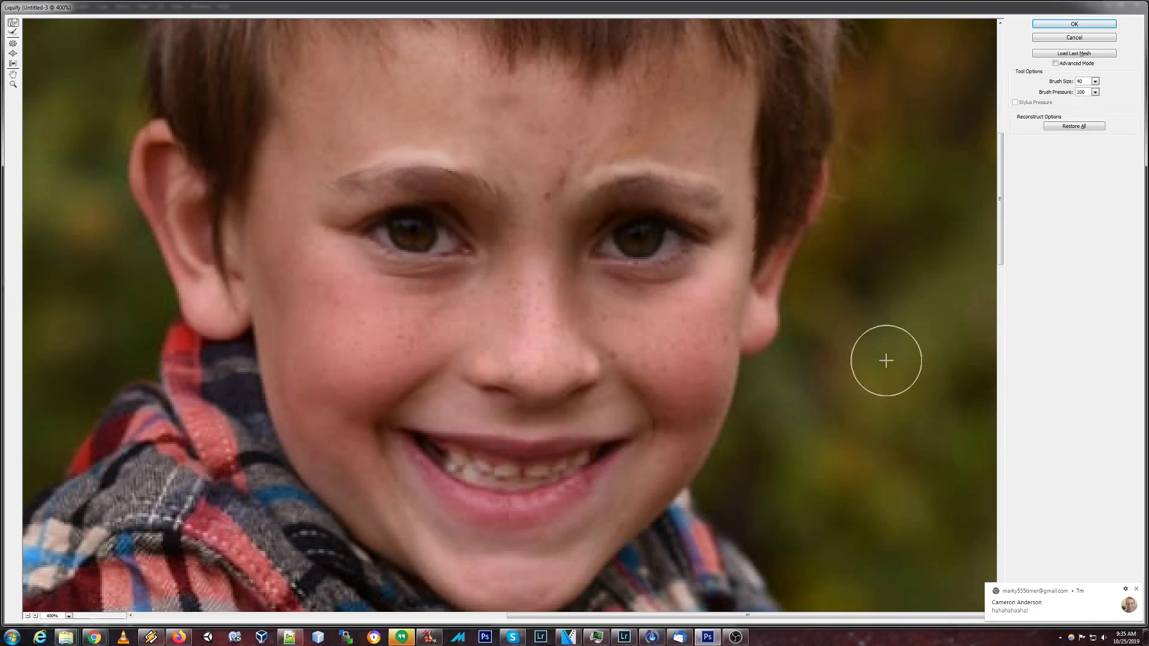
mouse_move(694, 241)
mouse_down()
mouse_move(664, 211)
mouse_move(669, 192)
mouse_move(710, 220)
mouse_move(723, 198)
mouse_move(700, 181)
mouse_move(728, 209)
mouse_up()
mouse_move(371, 170)
mouse_down()
mouse_move(316, 184)
mouse_move(325, 196)
mouse_up()
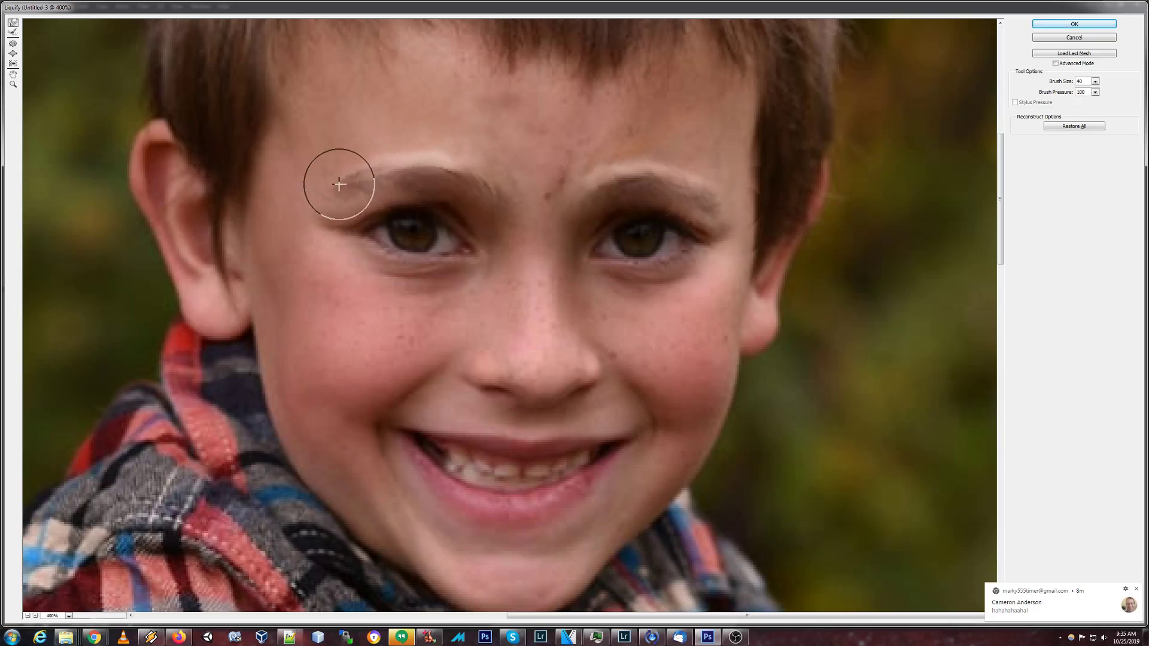
drag(339, 184, 335, 196)
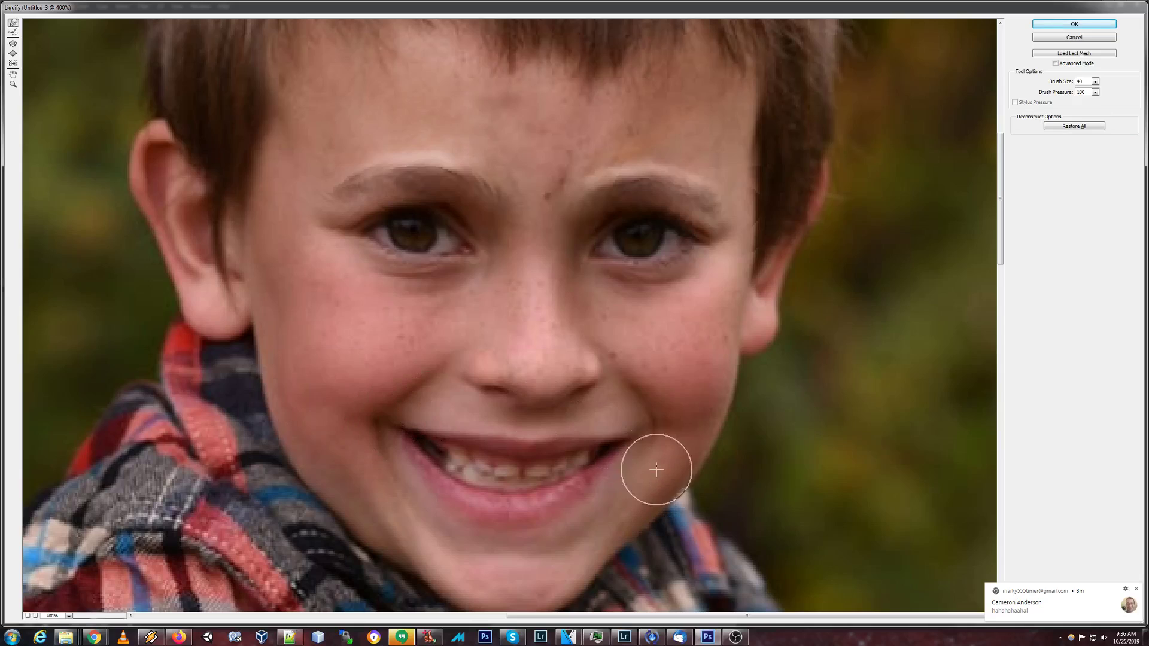
Push both mouth corners outward and upward with Forward Warp and apply the Liquify filter
drag(635, 439, 661, 413)
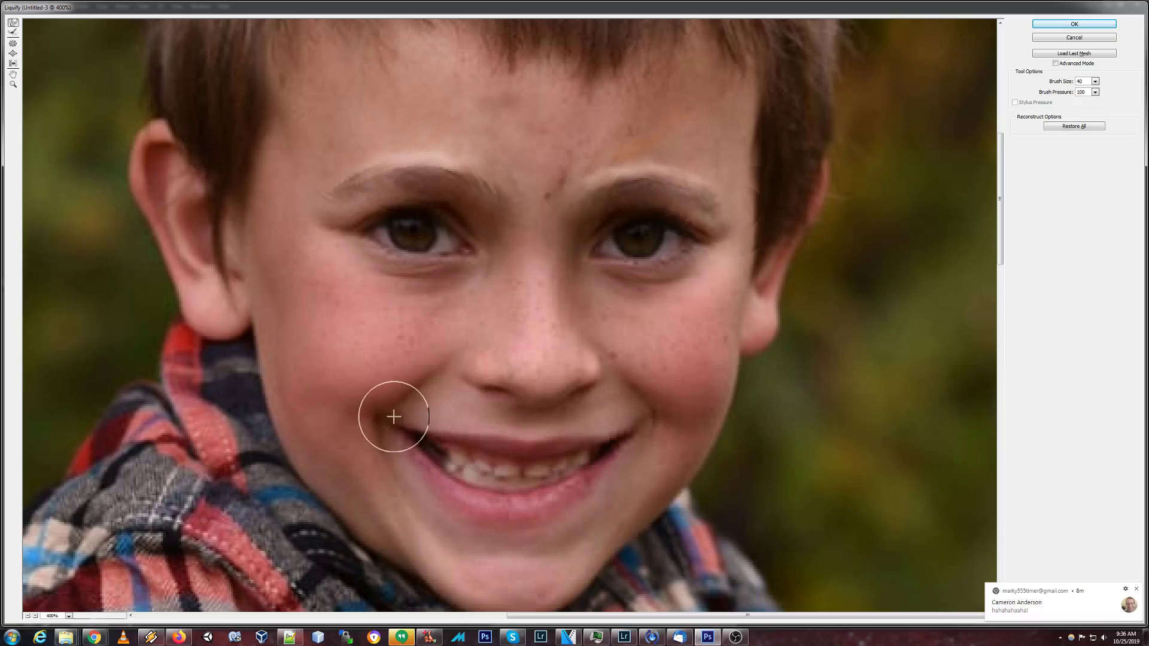
drag(394, 416, 390, 415)
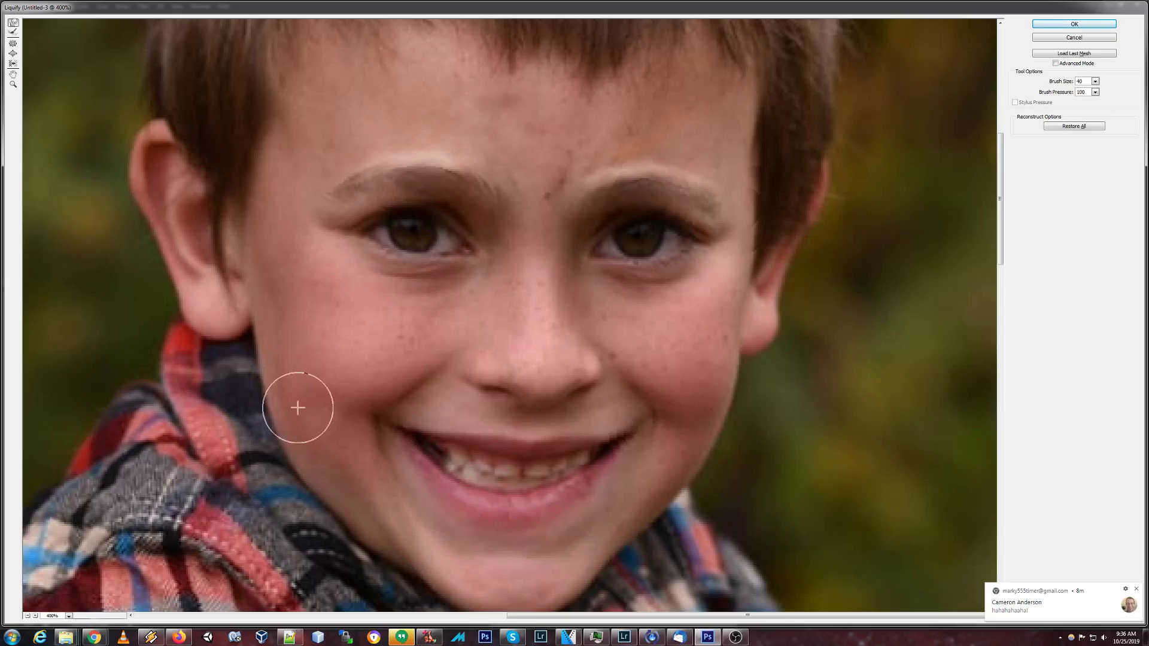
click(13, 54)
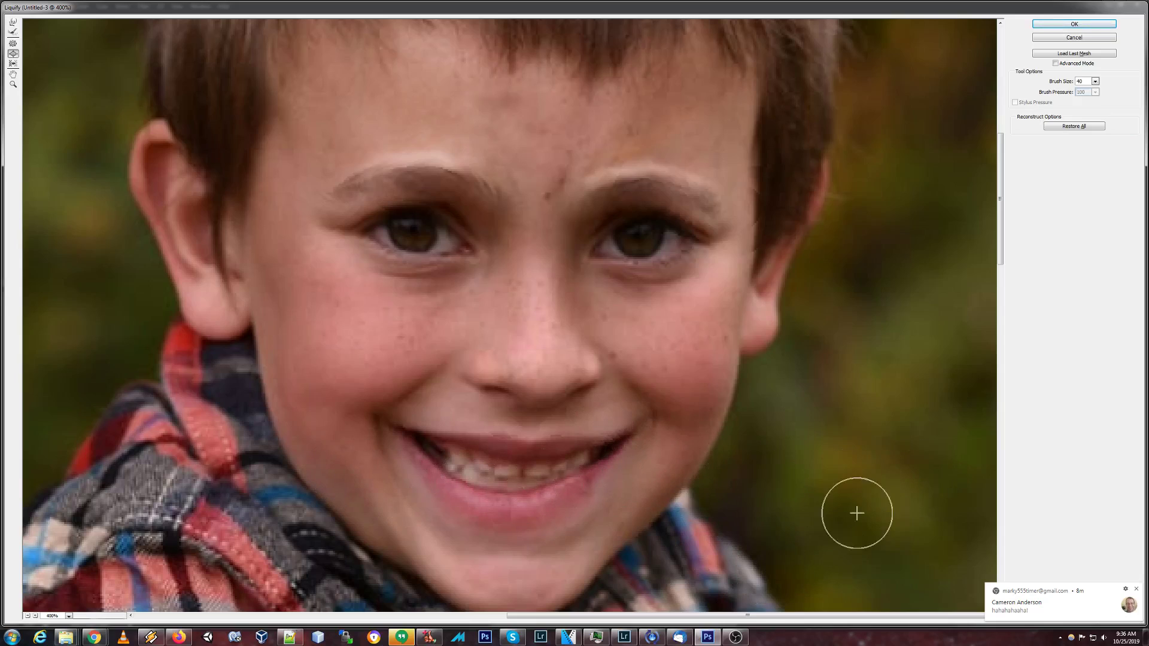
click(1086, 25)
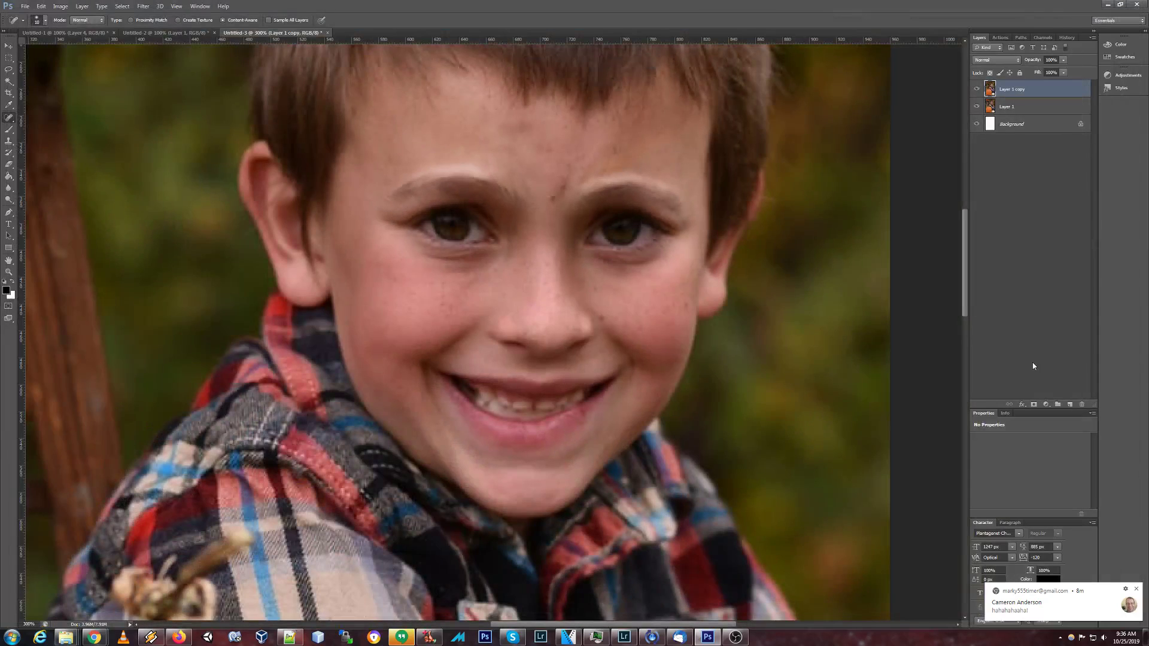
View the whole retouched photo, compare it with the unedited Facebook original in the browser, and return to Photoshop
key(ctrl+minus)
key(ctrl+minus)
key(ctrl+minus)
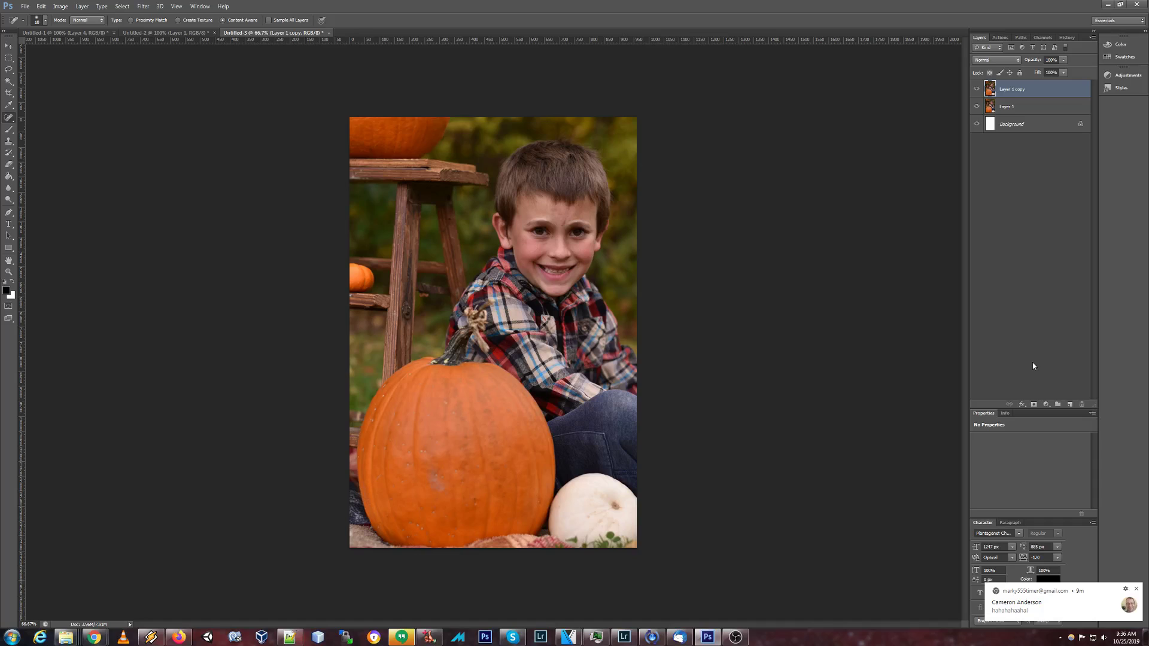
key(alt+Tab)
key(alt+Tab)
key(alt+Tab)
key(alt+Tab)
key(alt+Tab)
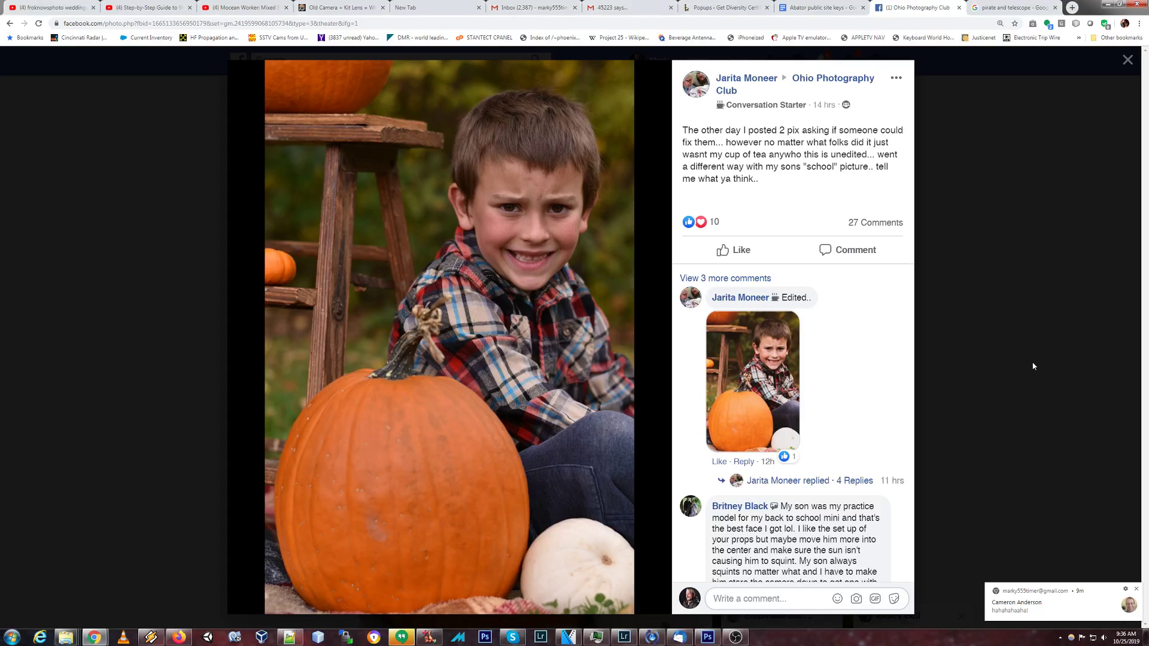
key(alt+Tab)
key(alt+Tab)
key(alt+Tab)
key(alt+Tab)
key(alt+Tab)
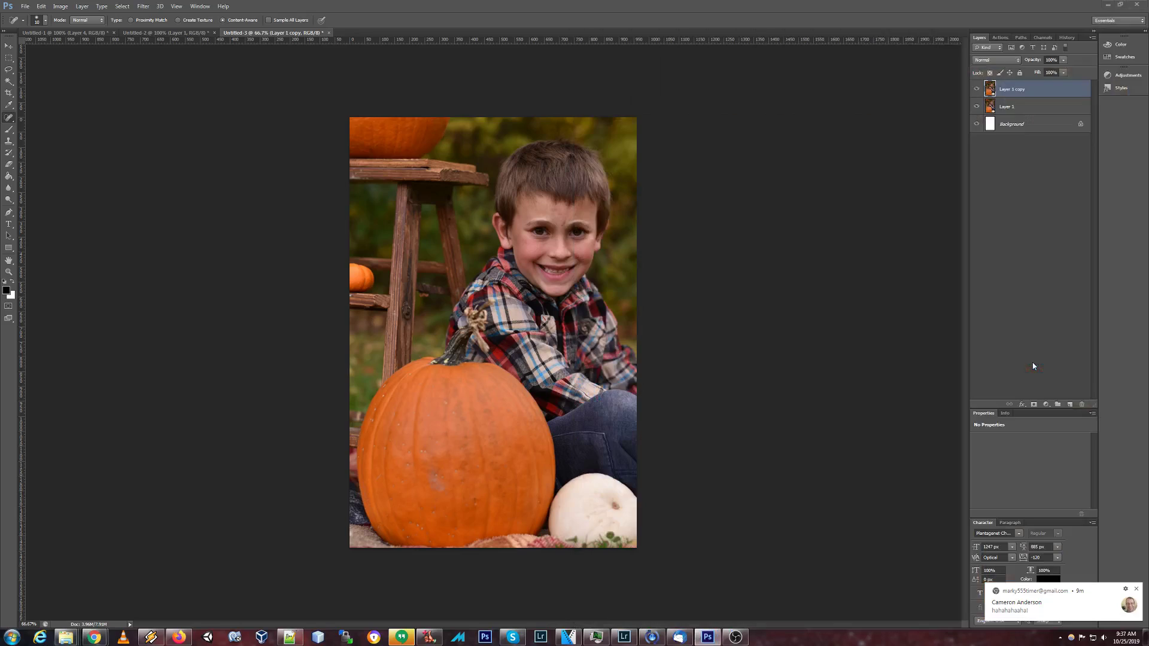
Compare the retouched photo side by side with the original in the browser, and examine the boy's face at 200%
key(super+Left)
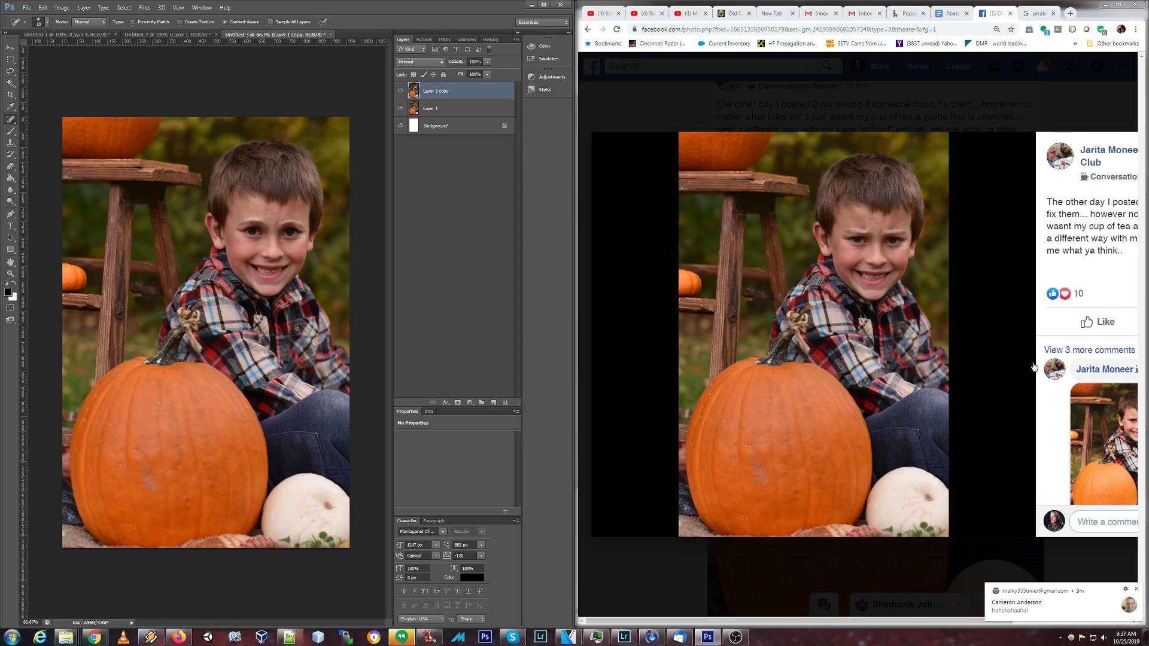
click(542, 5)
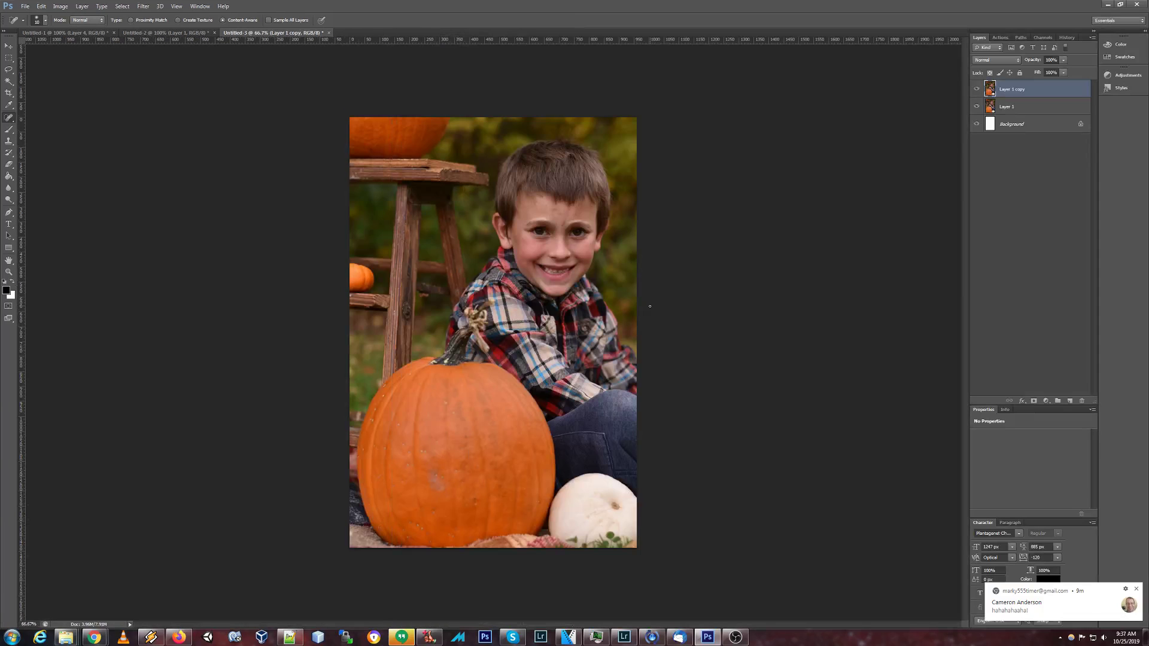
key(ctrl+plus)
key(ctrl+plus)
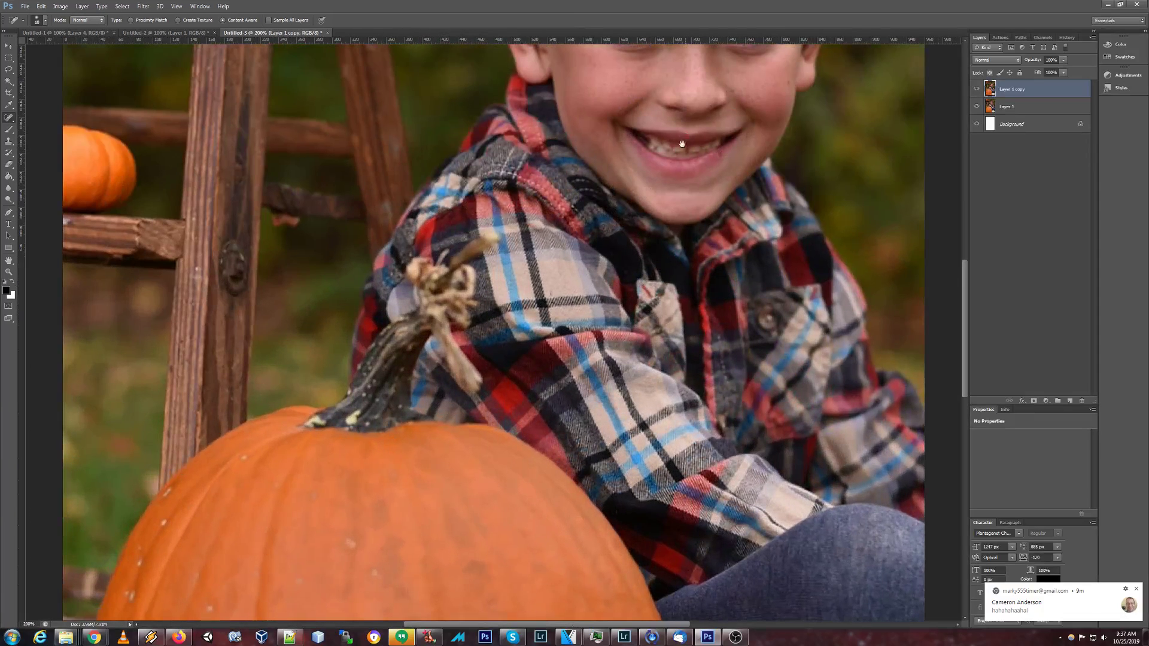
drag(681, 144, 592, 269)
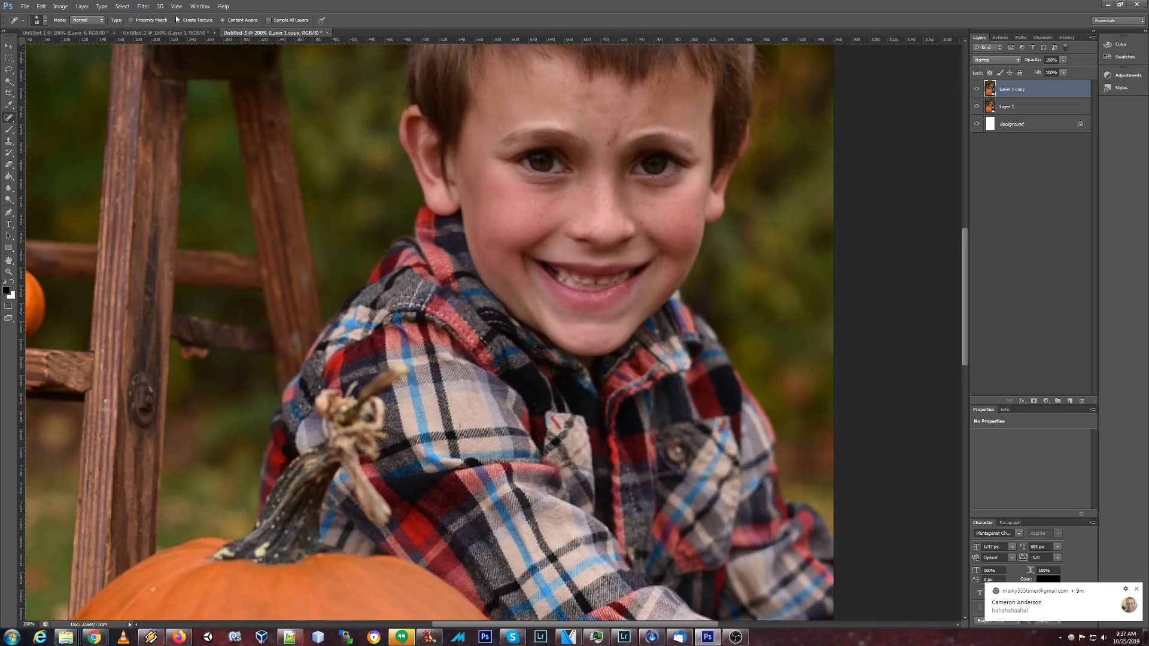
click(143, 7)
click(155, 16)
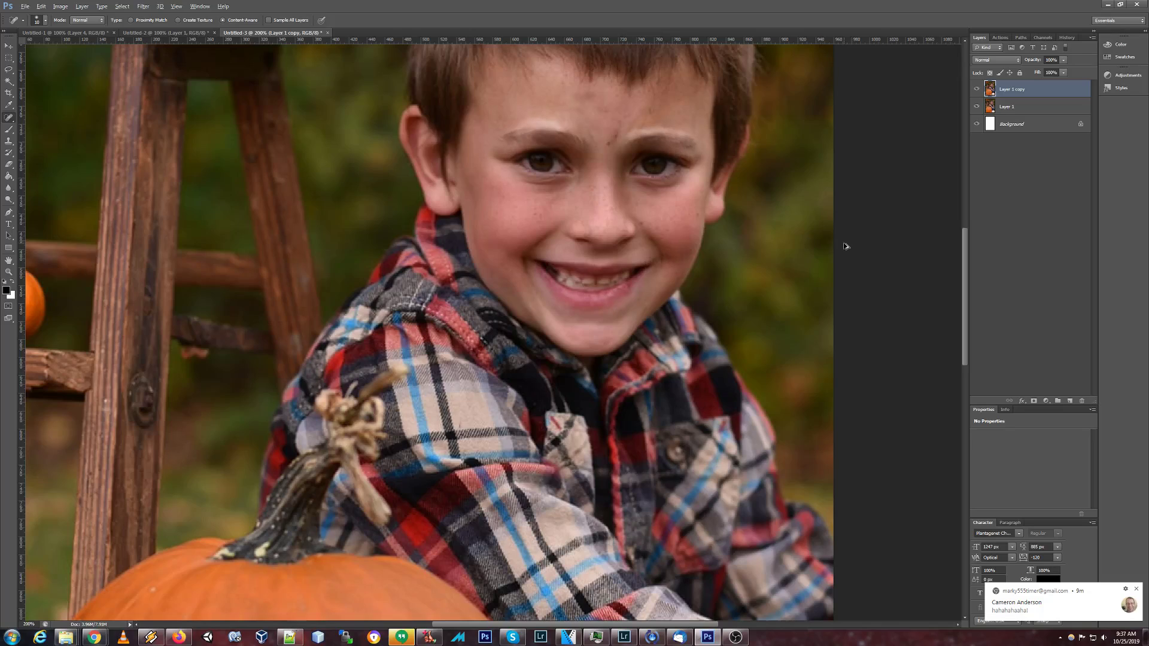
key(ctrl+z)
key(ctrl+z)
click(41, 6)
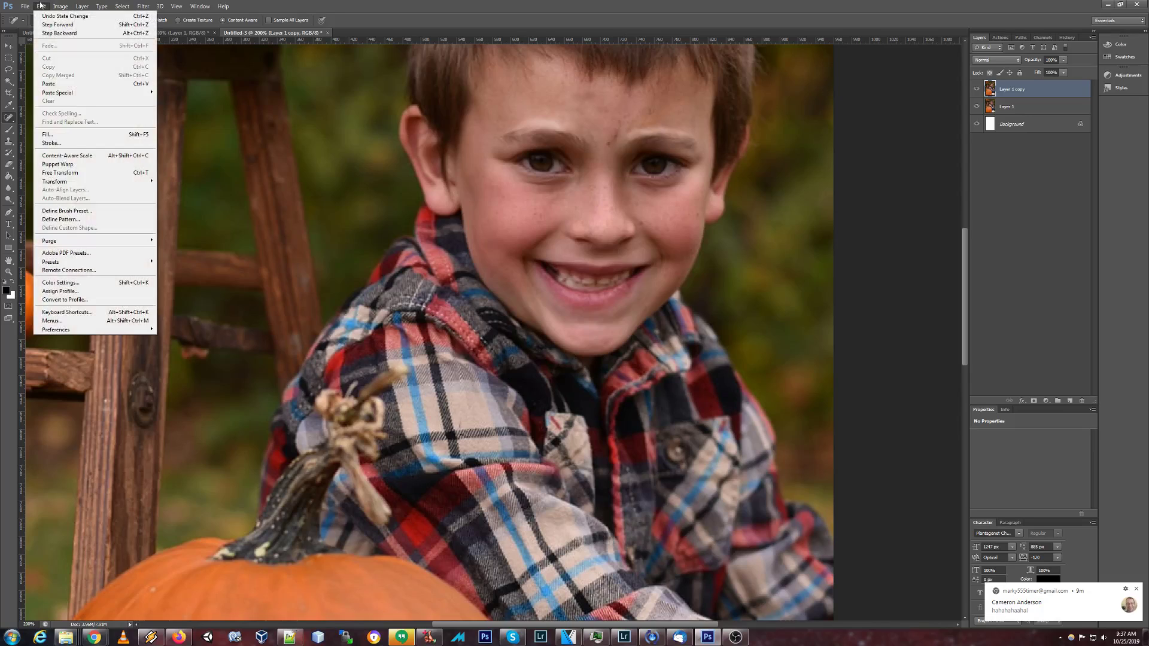
click(347, 5)
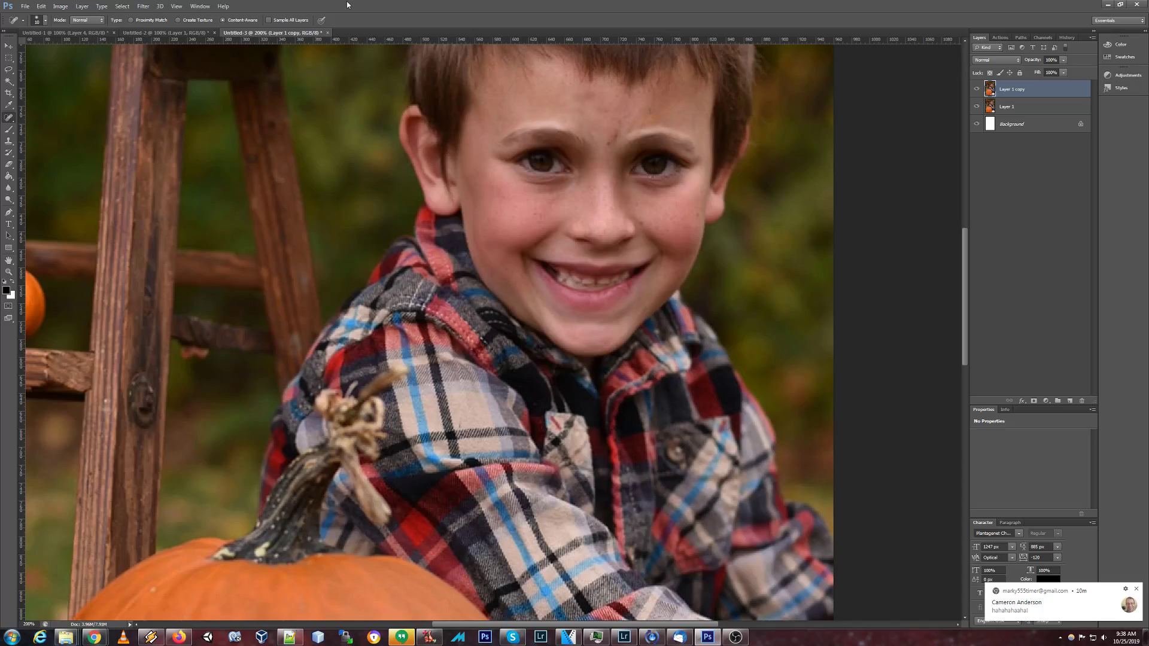
Fit the whole photo in view and compare it again side by side with the unedited original in the browser
key(ctrl+0)
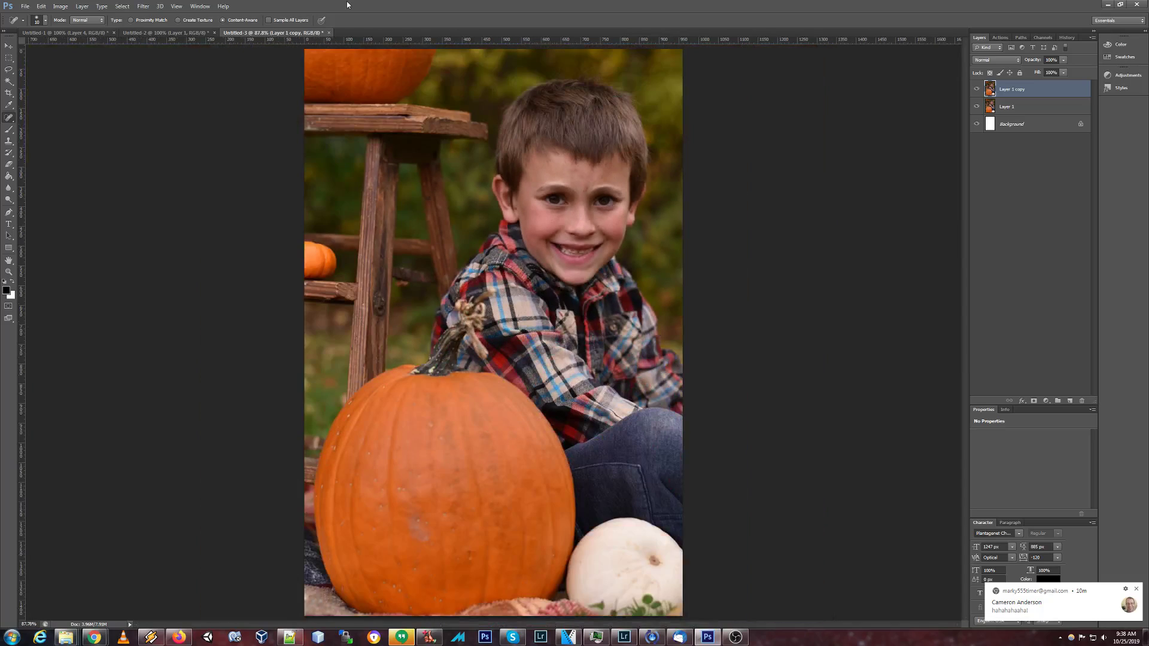
key(alt+Tab)
key(alt+Tab)
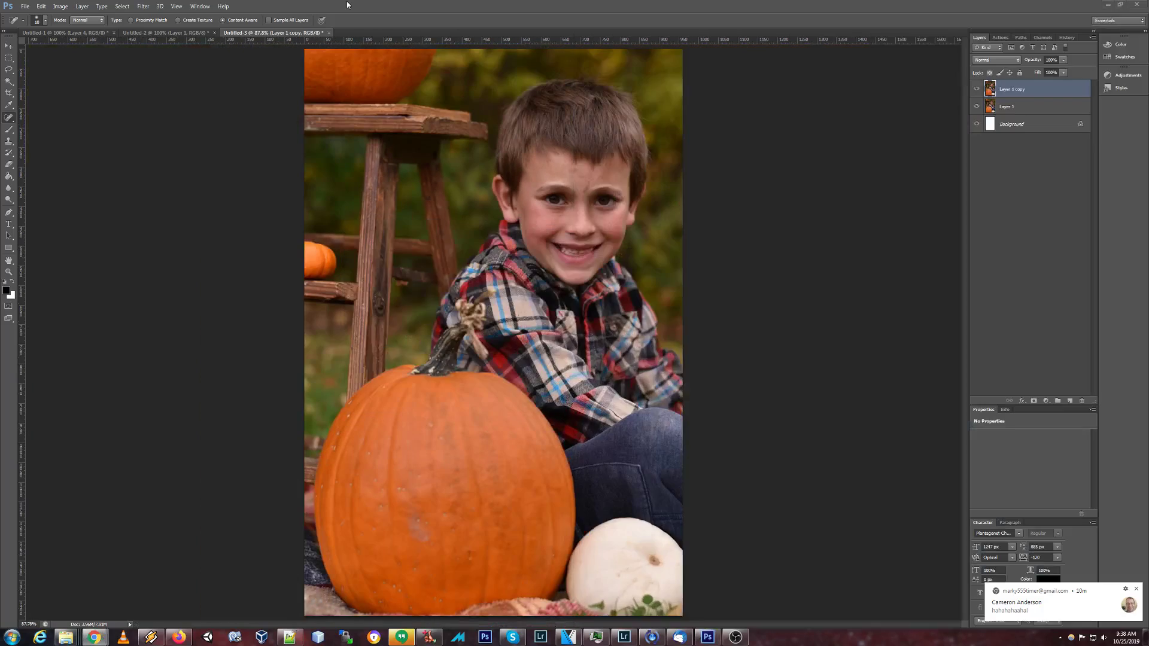
key(super+Left)
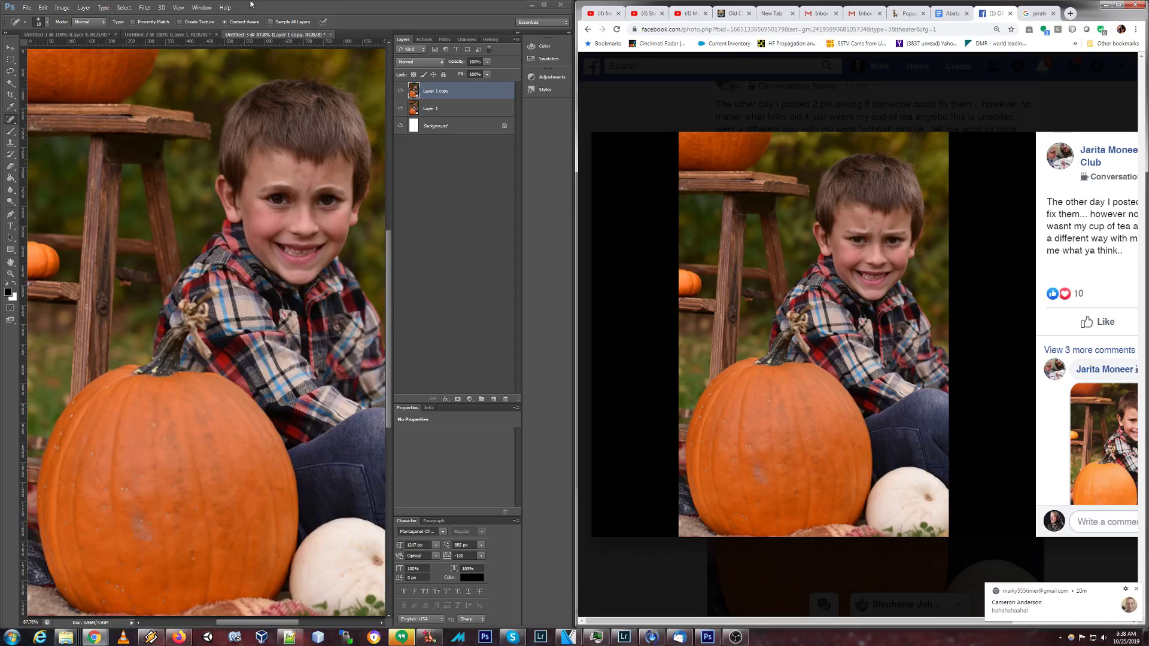
click(544, 5)
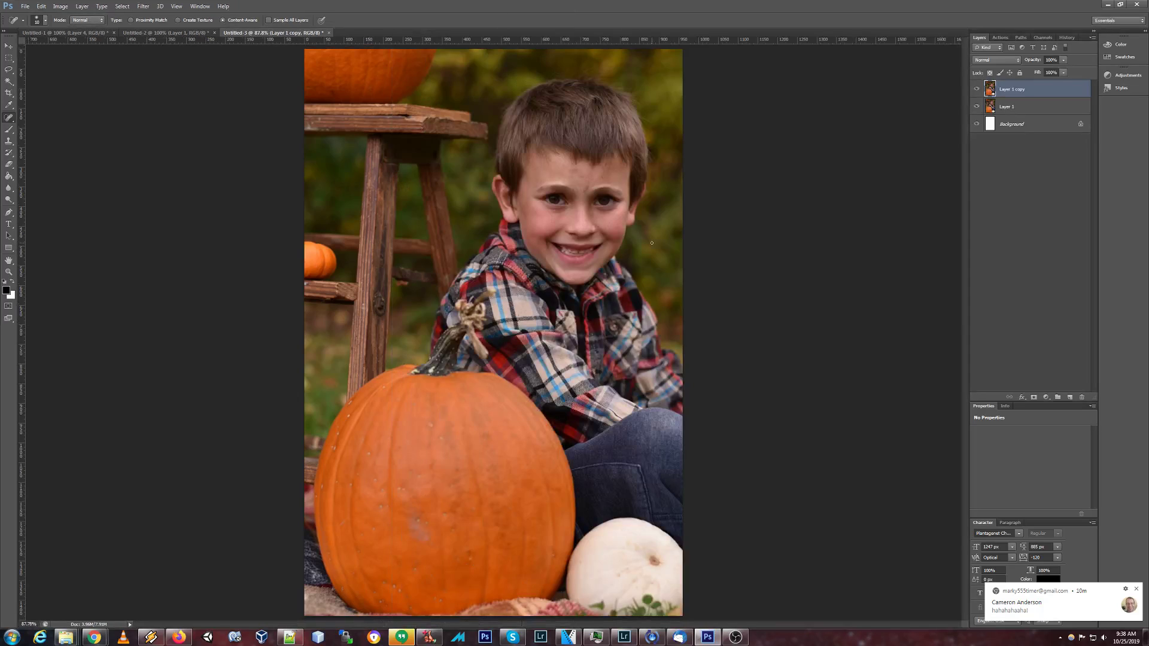
Remove the small dark spots between the boy's eyebrows with the Spot Healing Brush at 300%
key(ctrl+plus)
key(ctrl+plus)
key(ctrl+plus)
drag(697, 129, 441, 431)
drag(561, 195, 538, 256)
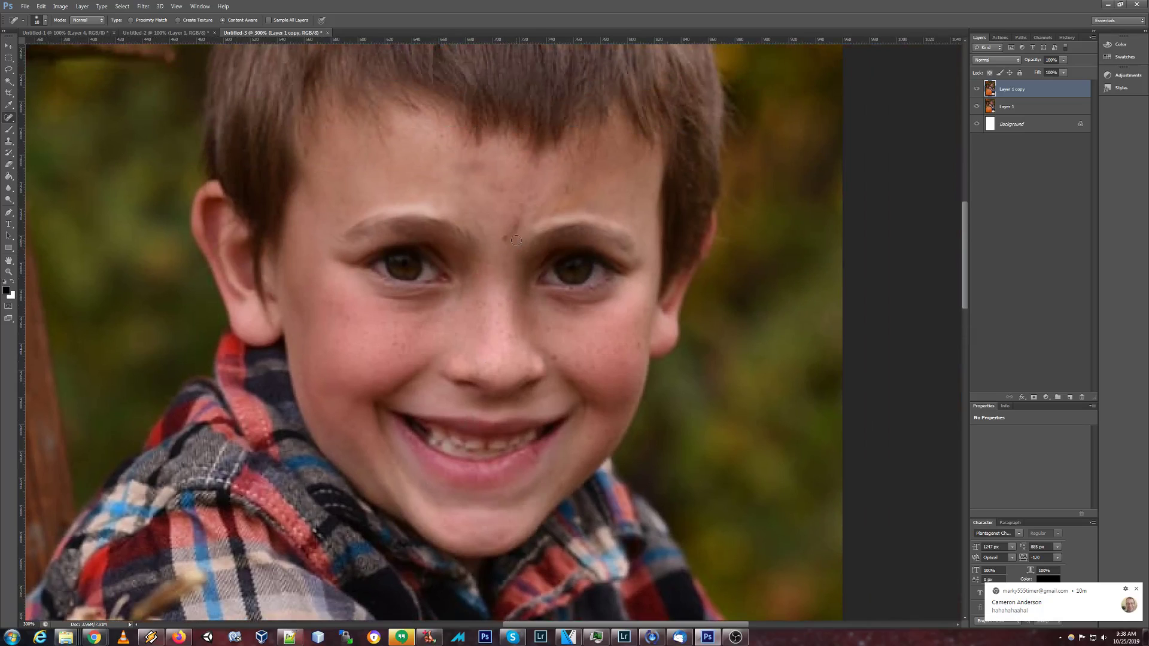
click(468, 272)
click(501, 238)
click(517, 224)
click(518, 219)
click(522, 208)
click(512, 232)
click(509, 235)
Enlarge the healing brush, heal the blemish in the upper middle of the forehead, and view the whole photo
key(bracketright)
click(458, 169)
key(ctrl+minus)
key(ctrl+minus)
key(ctrl+minus)
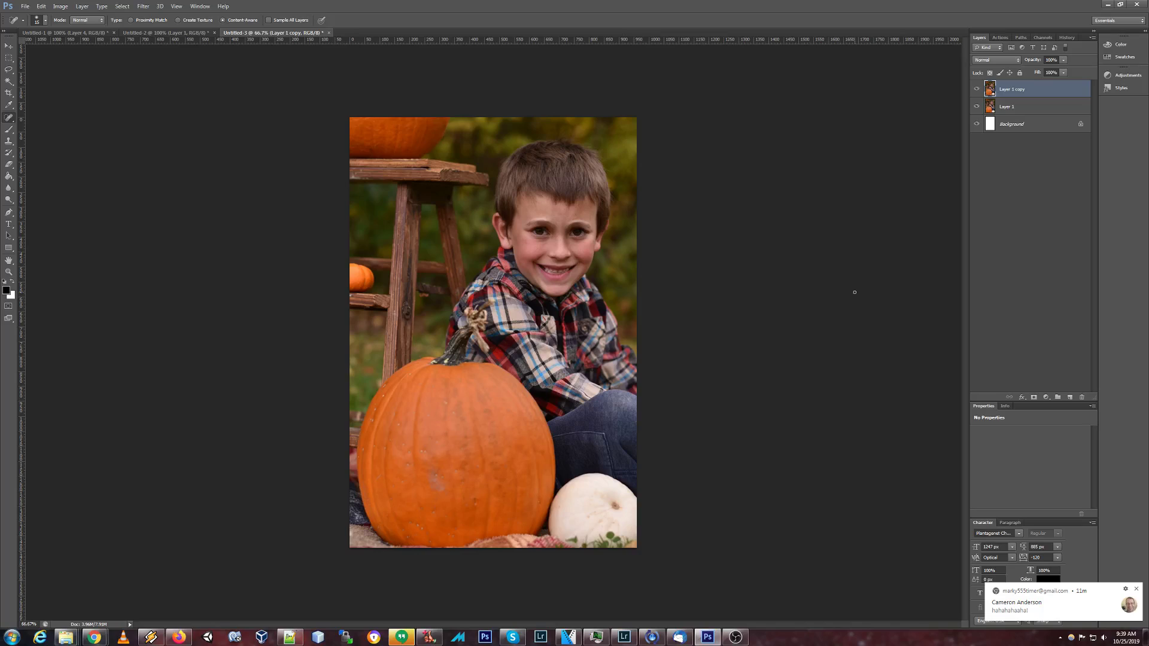
key(c)
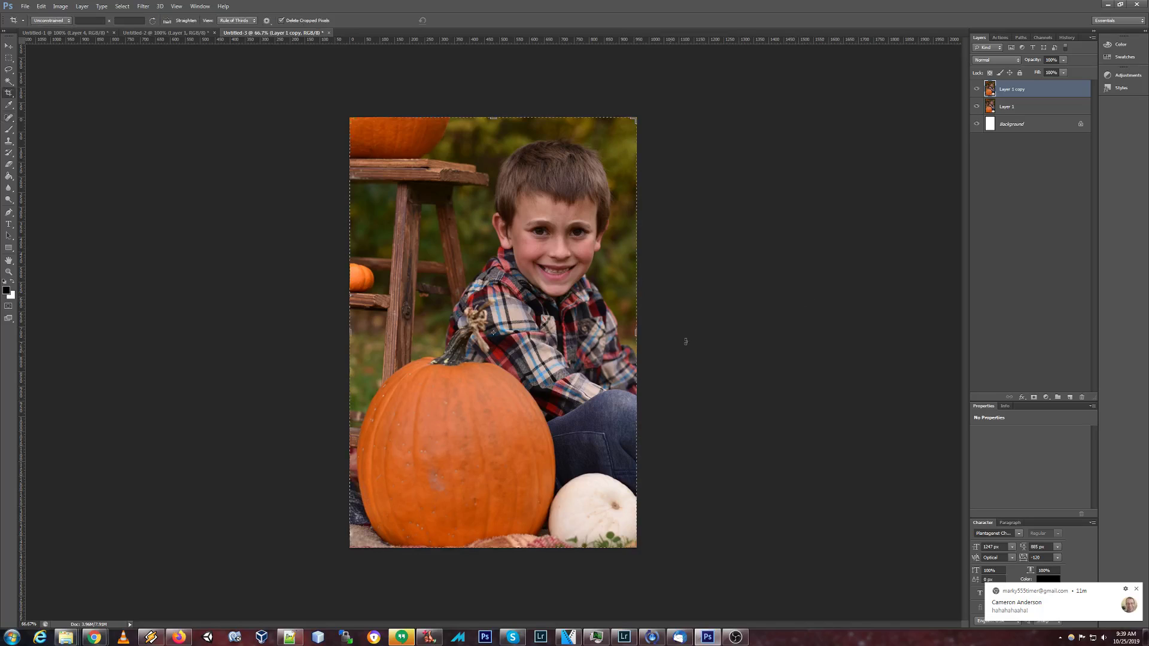
drag(352, 545, 368, 504)
key(Escape)
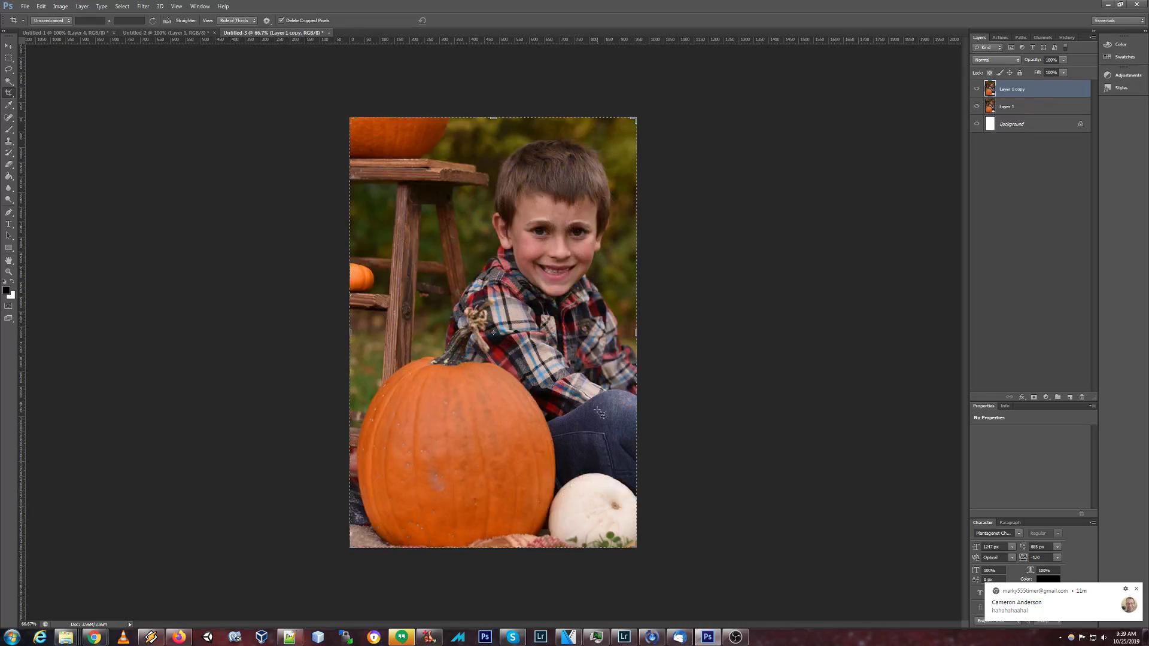